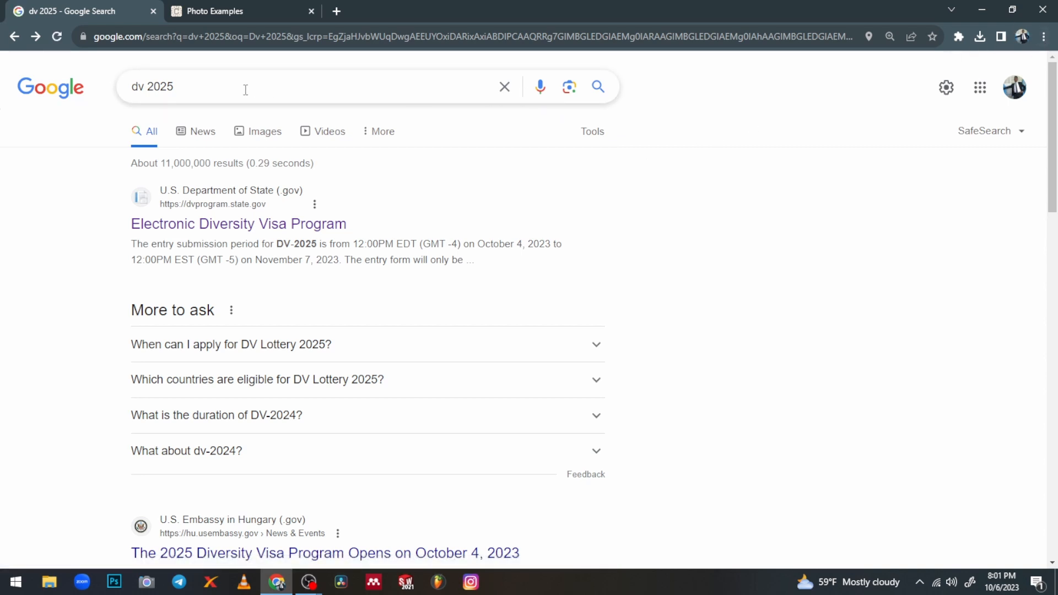
Open the official Electronic Diversity Visa Program page from the 'dv 2025' Google results
{"action": "left_click", "coordinate": [204, 87]}
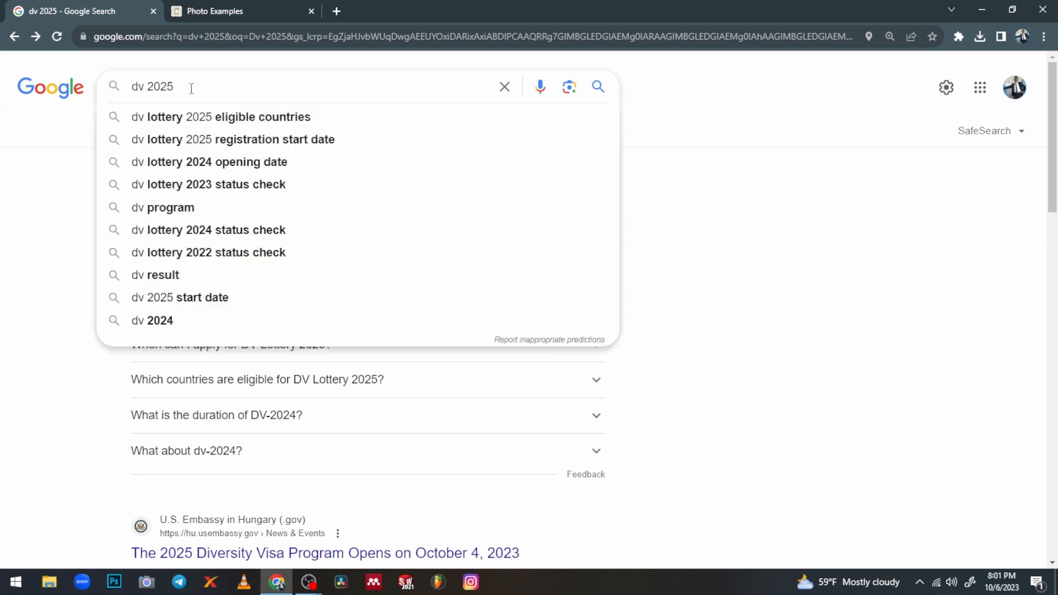
{"action": "left_click", "coordinate": [678, 130]}
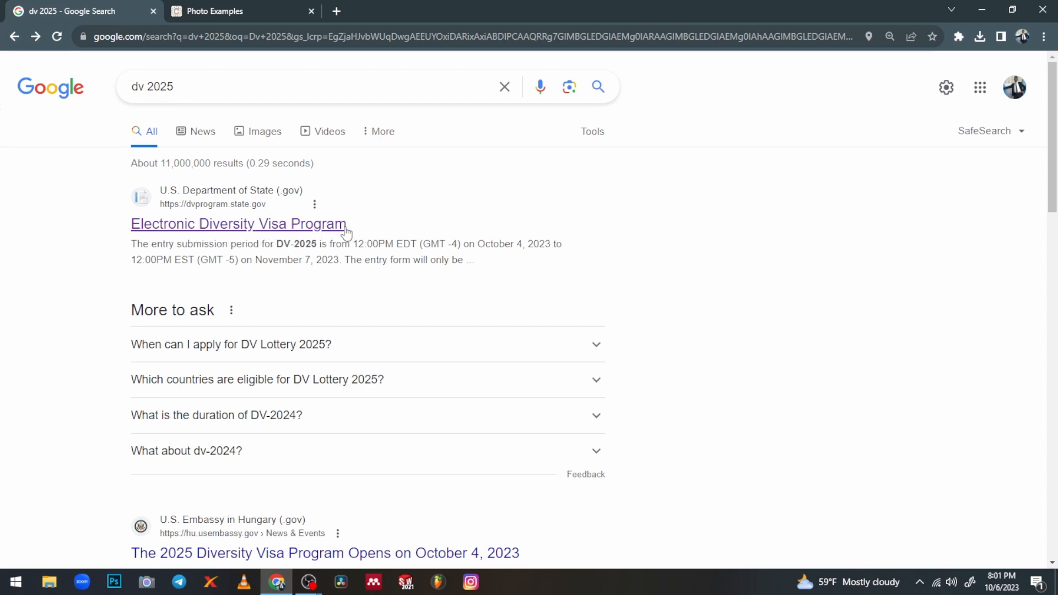
{"action": "left_click", "coordinate": [233, 228]}
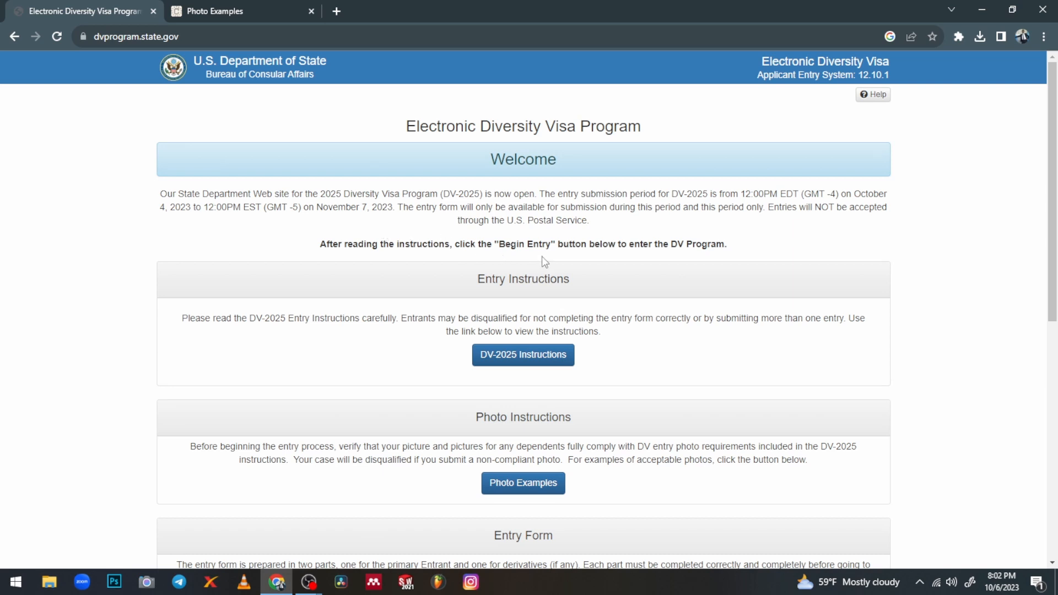
Scroll down to Photo Instructions and go to the Photo Examples page on travel.state.gov
{"action": "scroll", "coordinate": [466, 280], "scroll_direction": "down", "scroll_amount": 2}
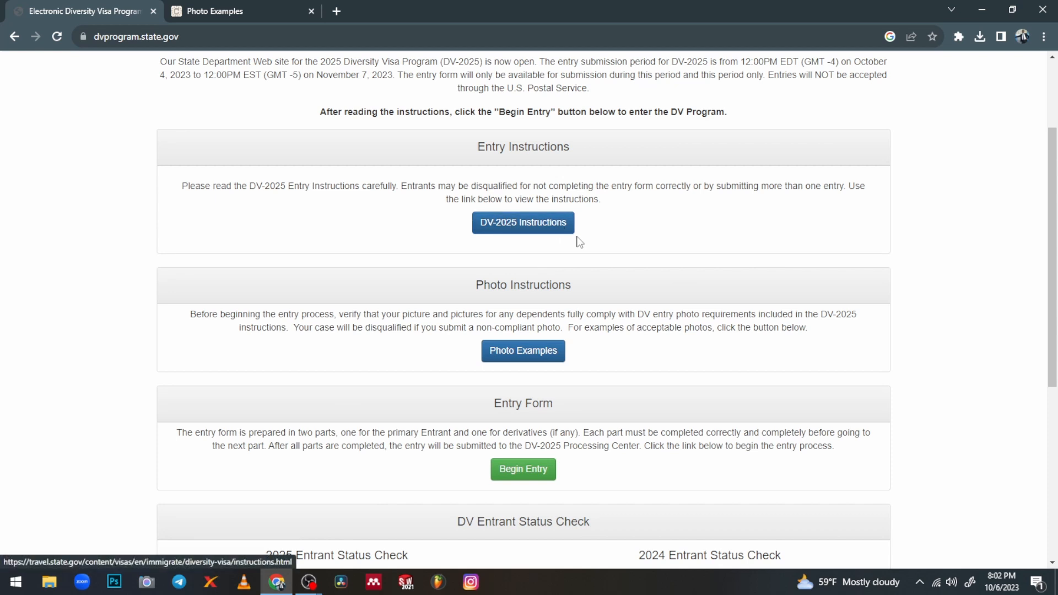
{"action": "scroll", "coordinate": [536, 350], "scroll_direction": "down", "scroll_amount": 1}
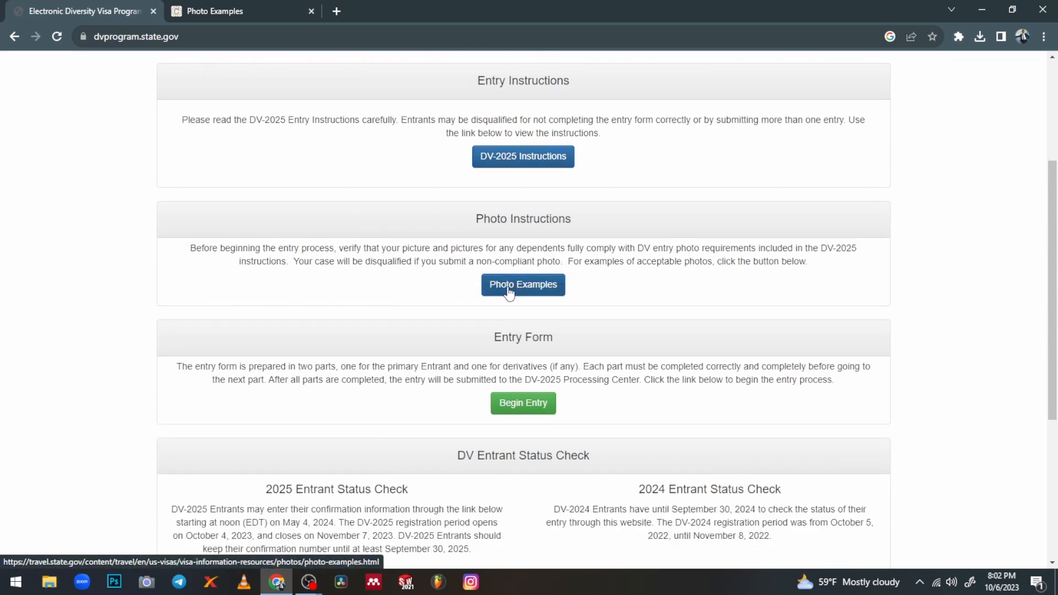
{"action": "left_click", "coordinate": [243, 6]}
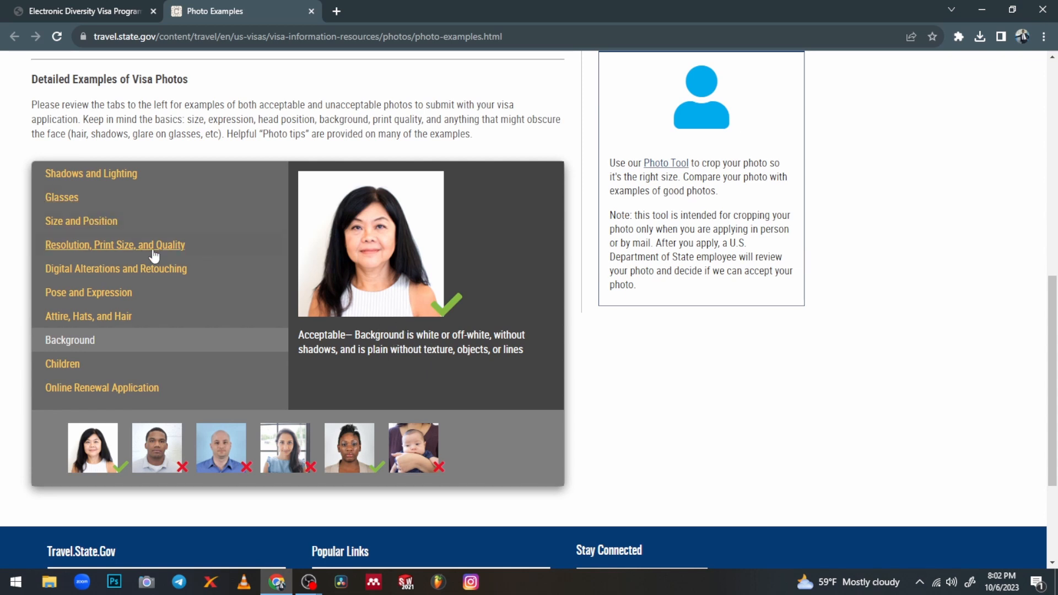
Review the Size and Position samples, then the Resolution, Print Size, and Quality samples
{"action": "left_click", "coordinate": [113, 224]}
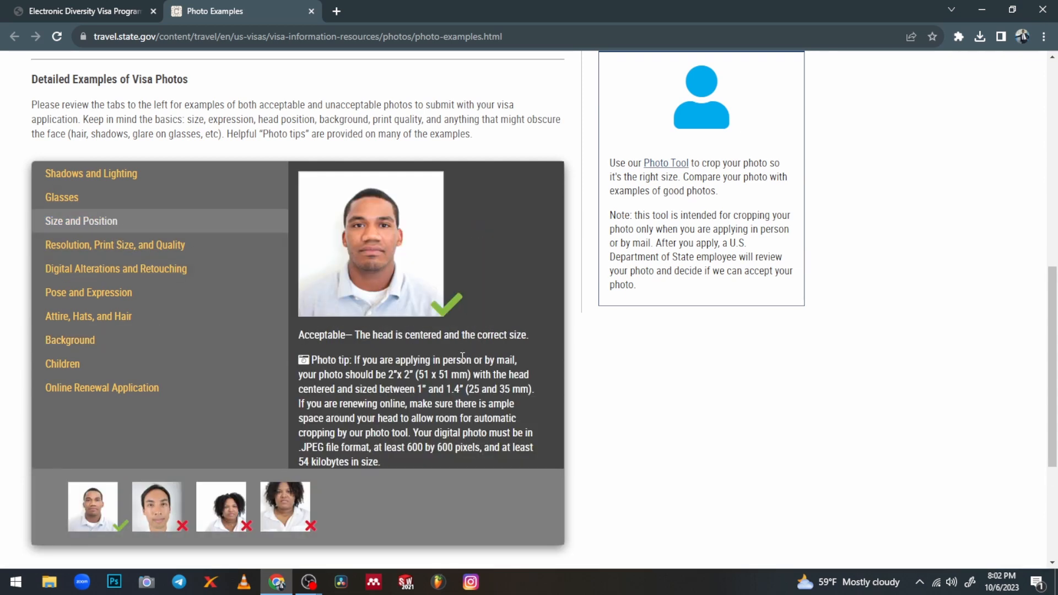
{"action": "scroll", "coordinate": [197, 303], "scroll_direction": "down", "scroll_amount": 1}
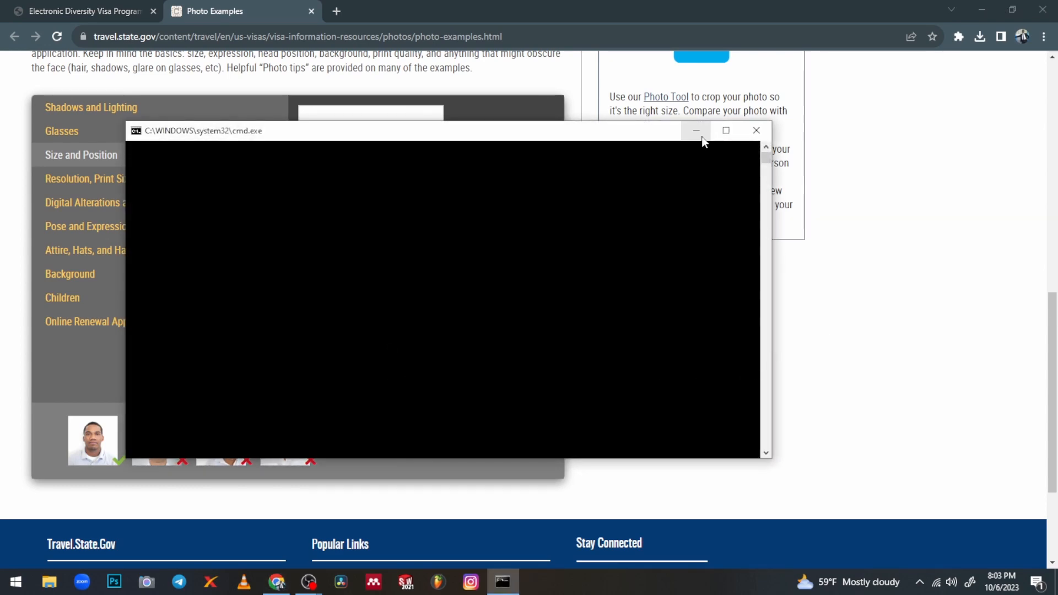
{"action": "left_click", "coordinate": [696, 132]}
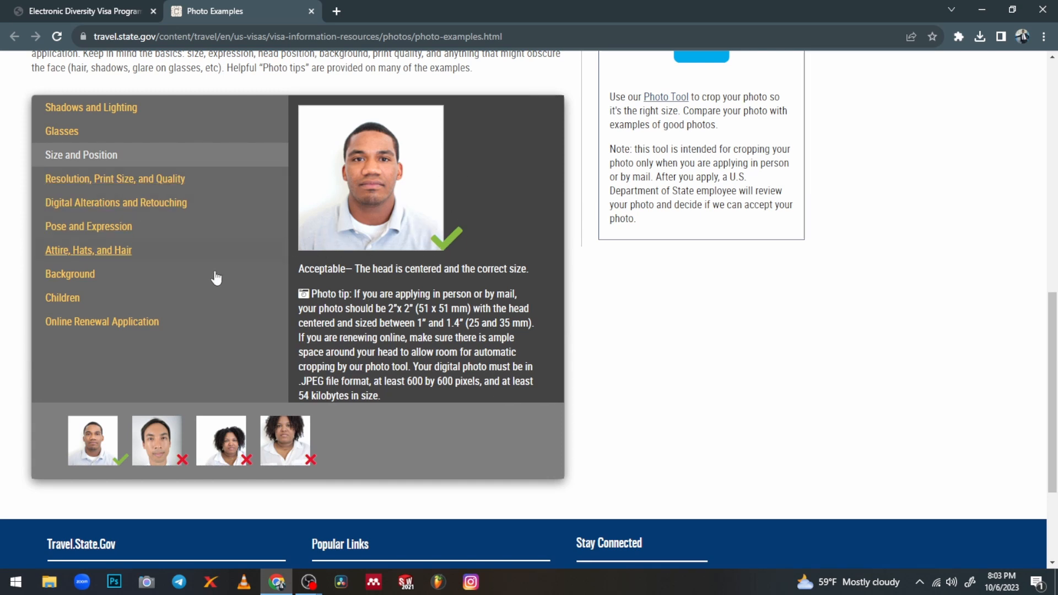
{"action": "left_click", "coordinate": [107, 183]}
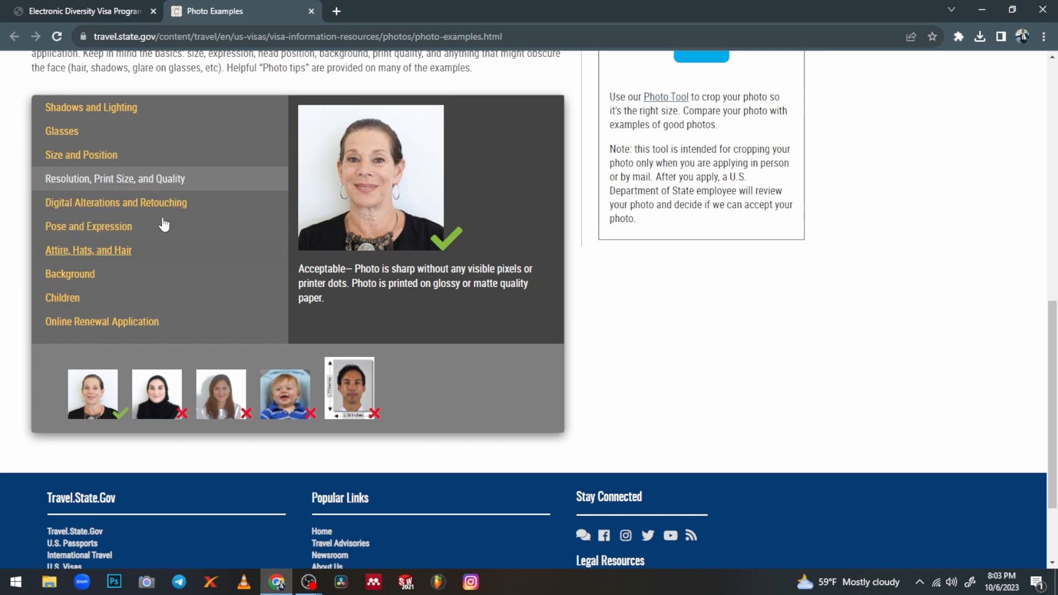
View the Background and Children photo samples, then return to the dvprogram.state.gov tab
{"action": "left_click", "coordinate": [73, 278]}
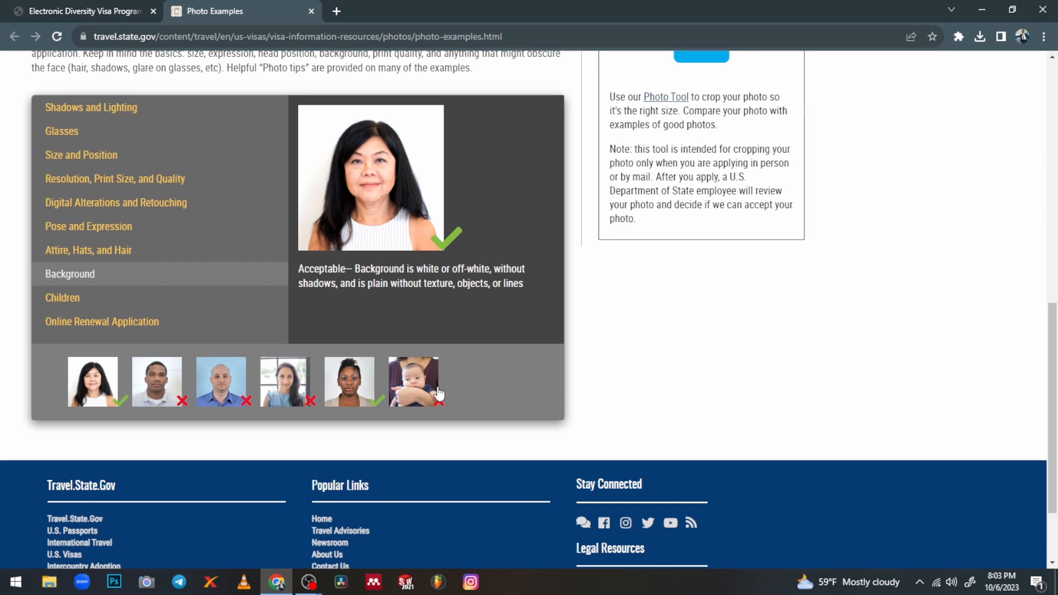
{"action": "left_click", "coordinate": [62, 300]}
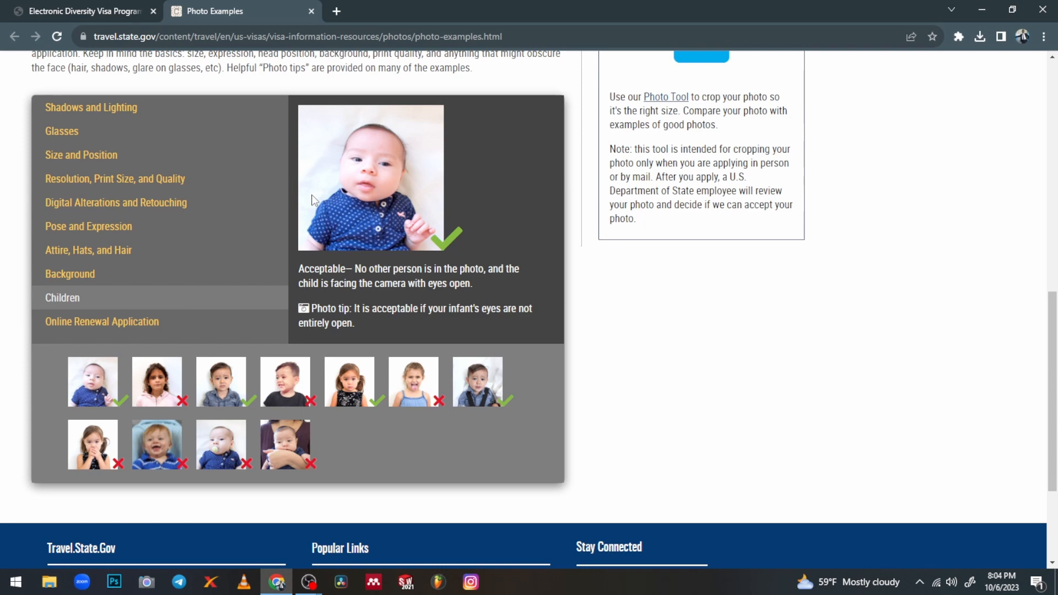
{"action": "left_click", "coordinate": [64, 9]}
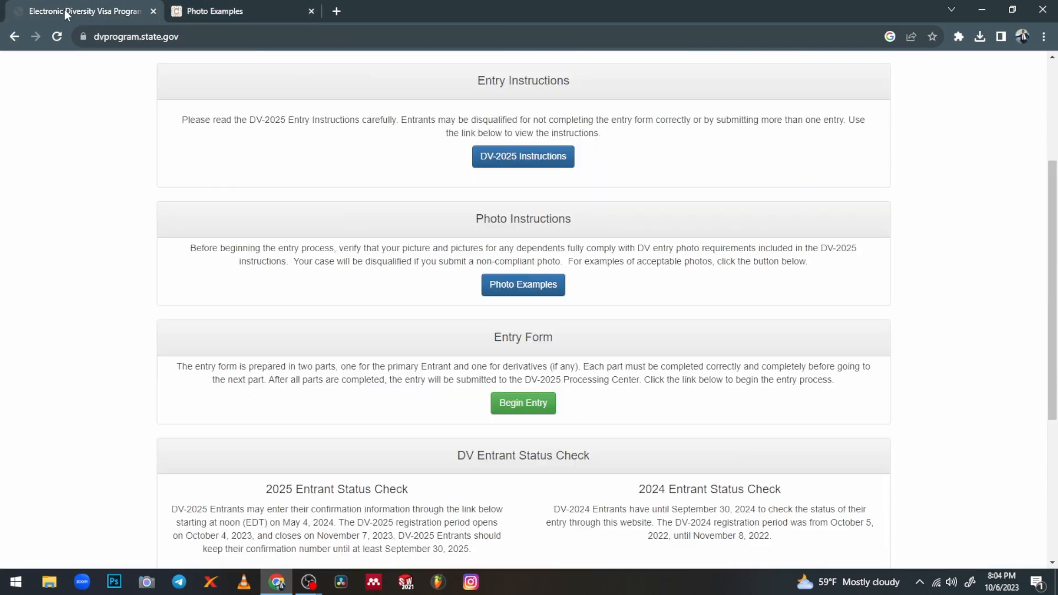
Begin a new DV-2025 entry and submit the authentication code shown in the picture
{"action": "left_click", "coordinate": [531, 409]}
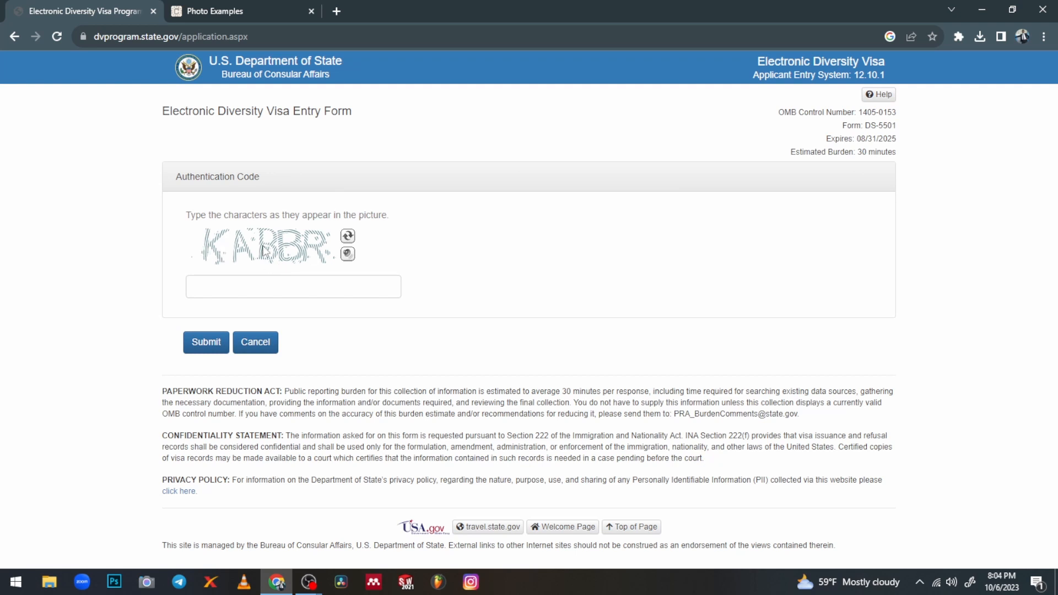
{"action": "left_click", "coordinate": [212, 290]}
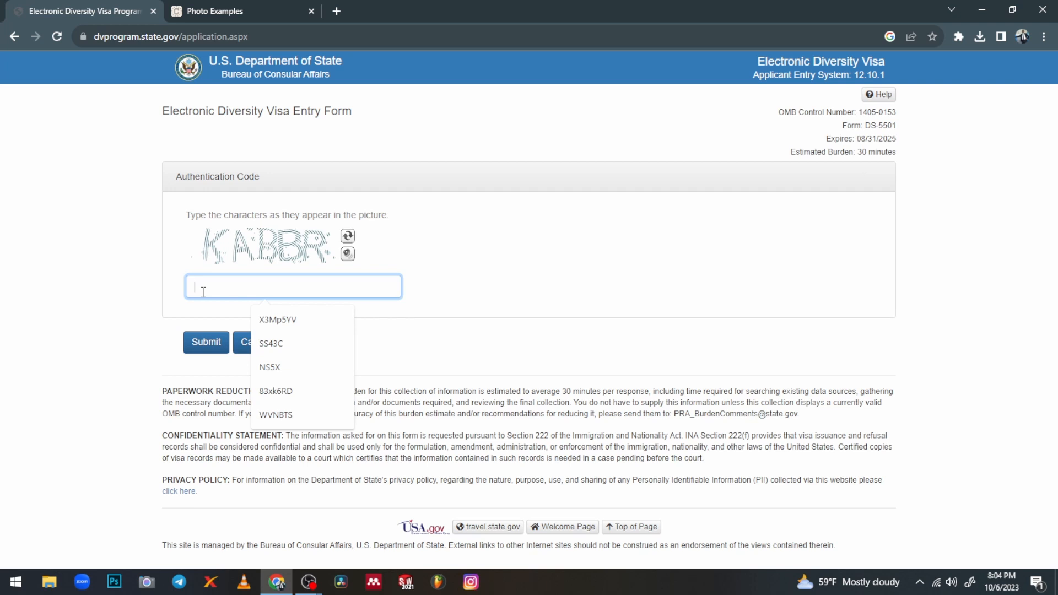
{"action": "type", "text": "K"}
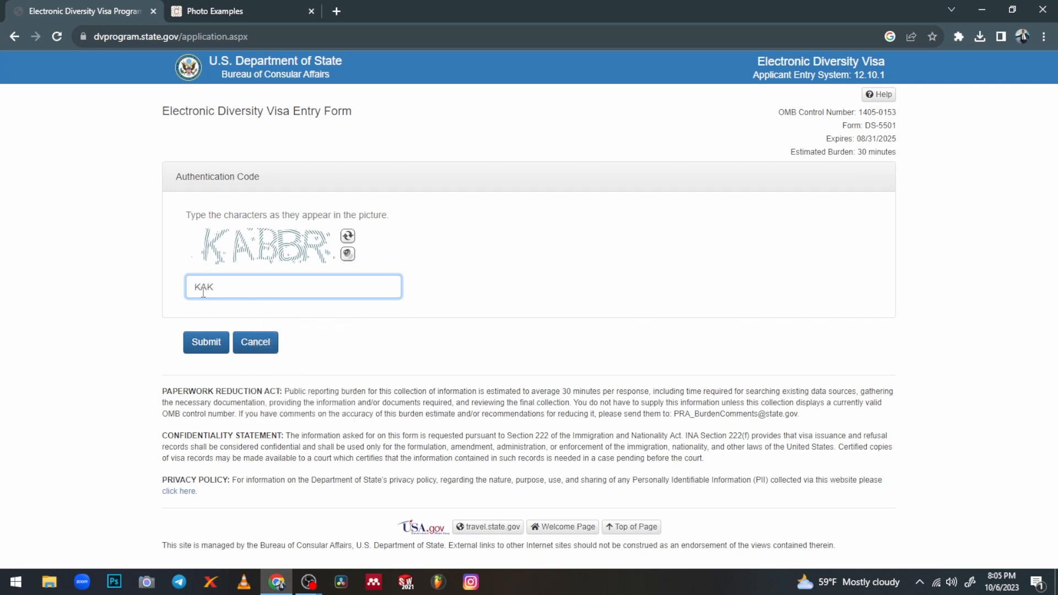
{"action": "type", "text": "ABBR"}
{"action": "left_click", "coordinate": [209, 348]}
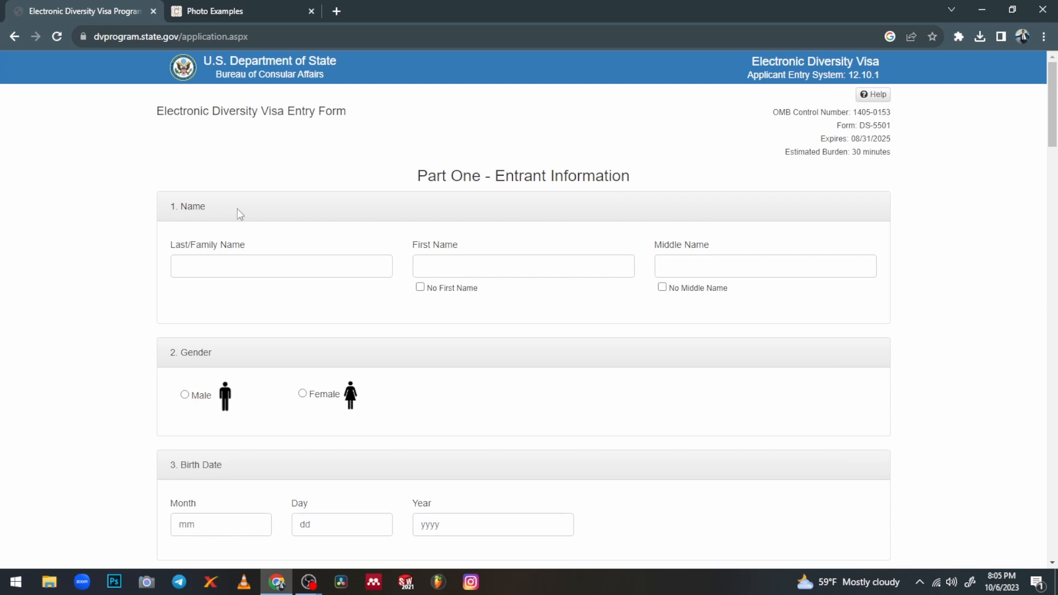
Fill the Last/Family Name, First Name and Middle Name fields with the entrant's names
{"action": "left_click", "coordinate": [198, 263]}
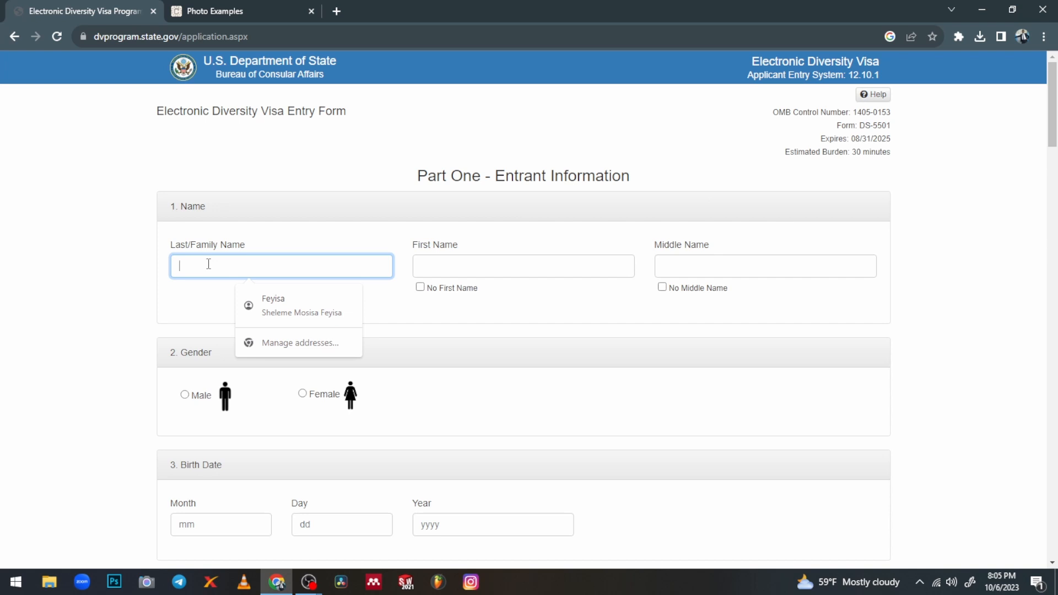
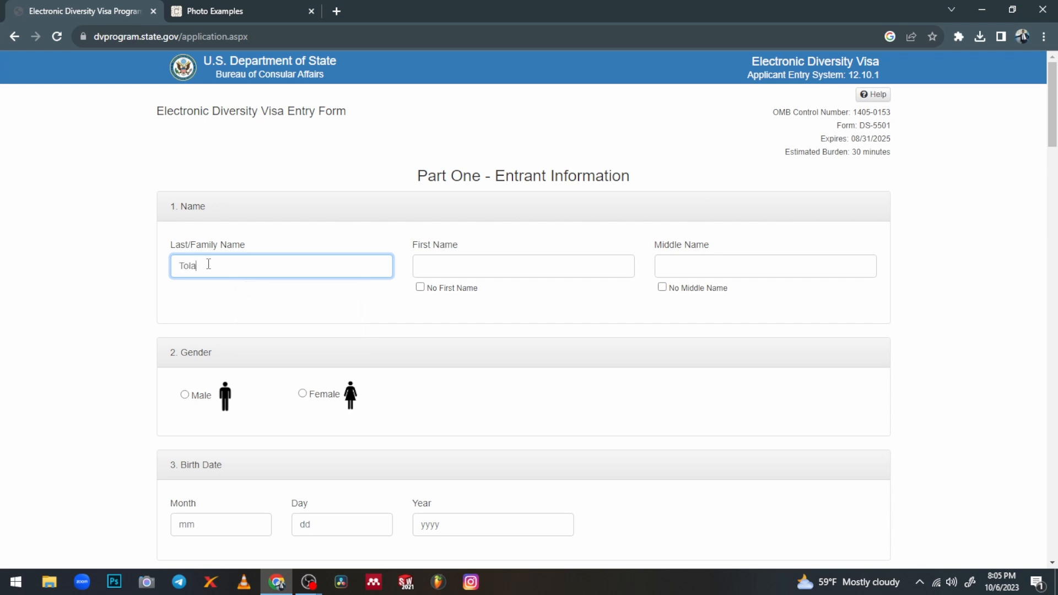
{"action": "left_click", "coordinate": [451, 261]}
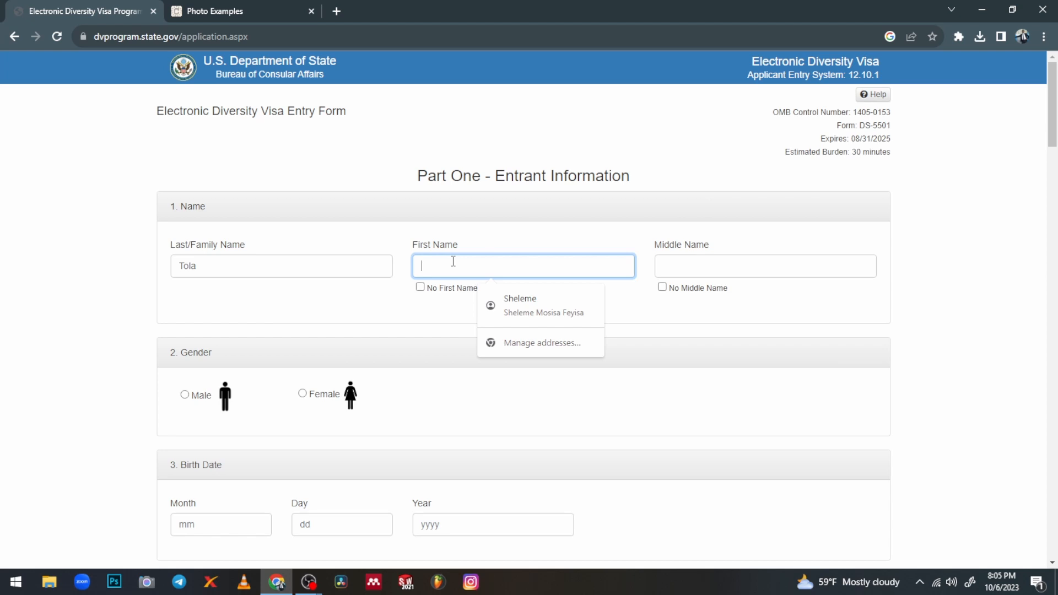
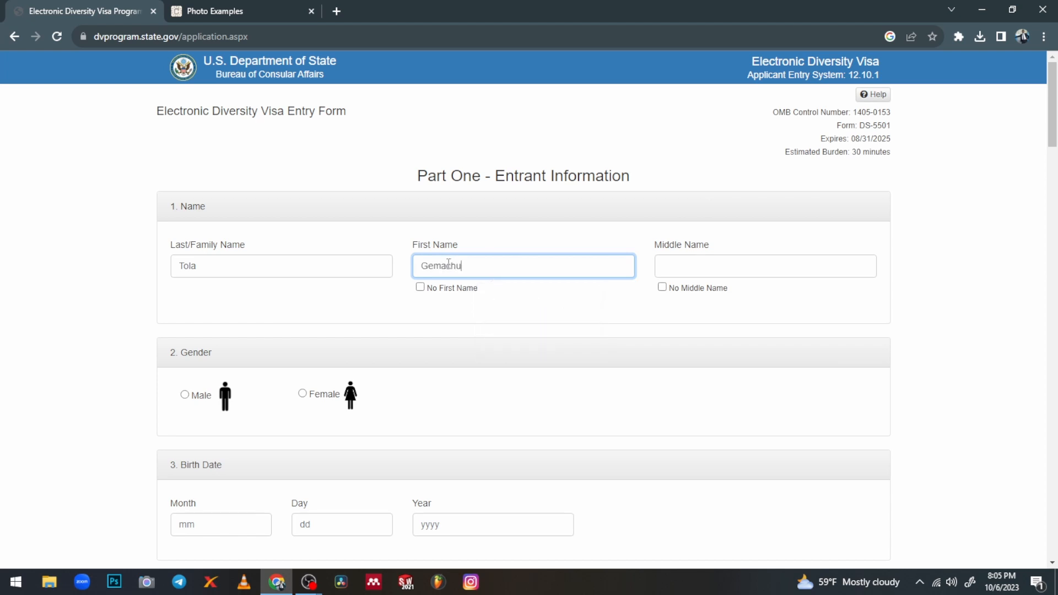
{"action": "left_click", "coordinate": [696, 261]}
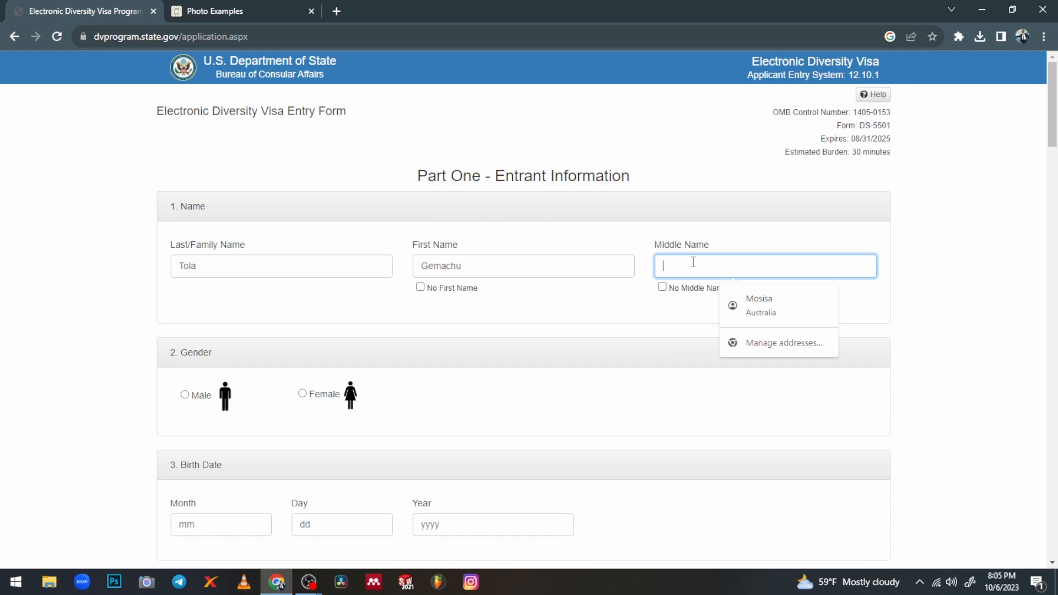
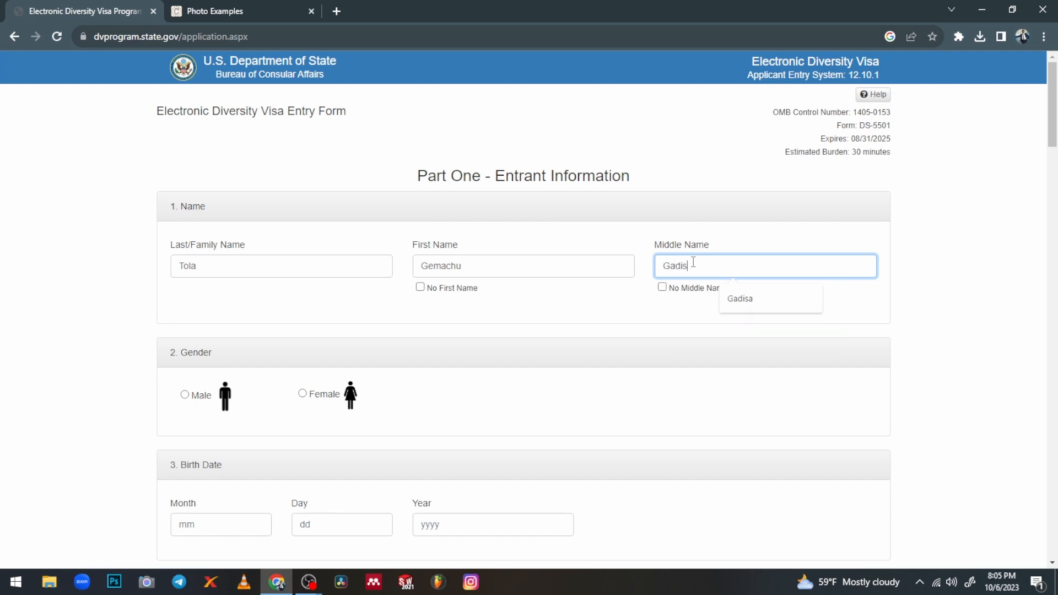
{"action": "scroll", "coordinate": [217, 325], "scroll_direction": "down", "scroll_amount": 1}
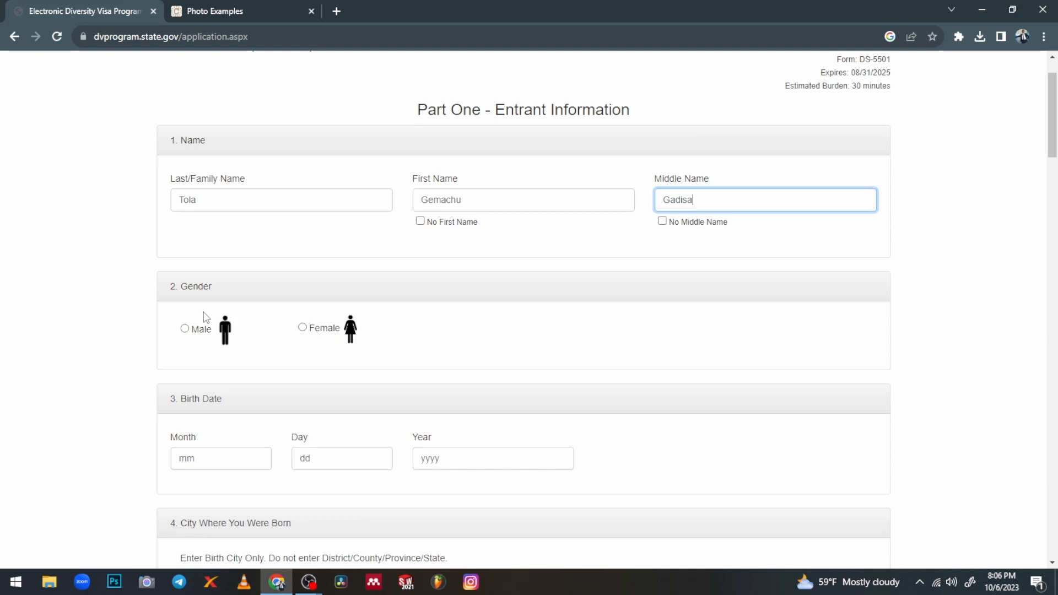
Mark the entrant's gender as Male
{"action": "left_click", "coordinate": [185, 330]}
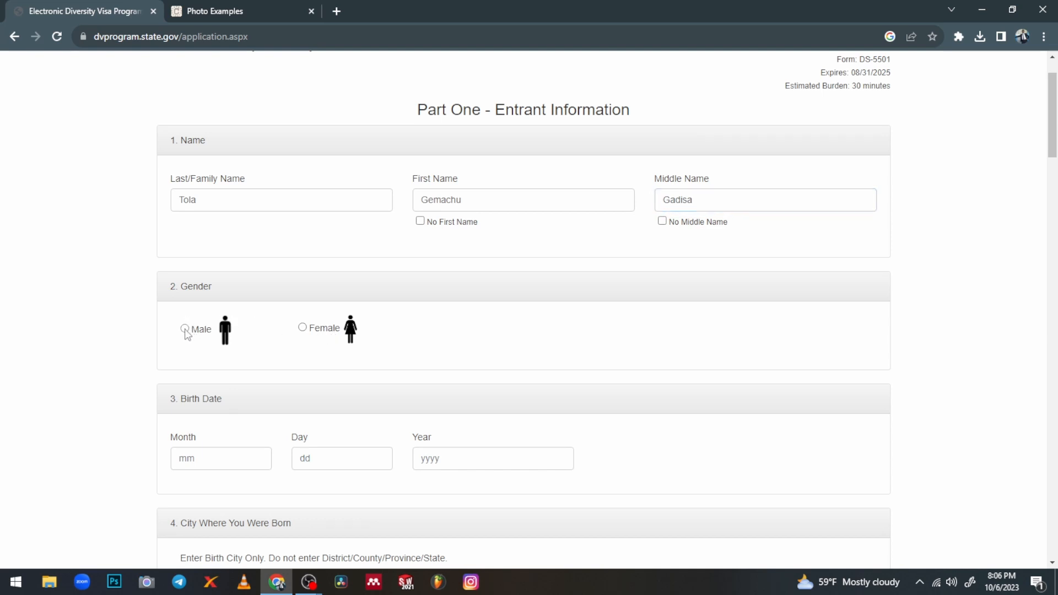
{"action": "scroll", "coordinate": [204, 345], "scroll_direction": "down", "scroll_amount": 1}
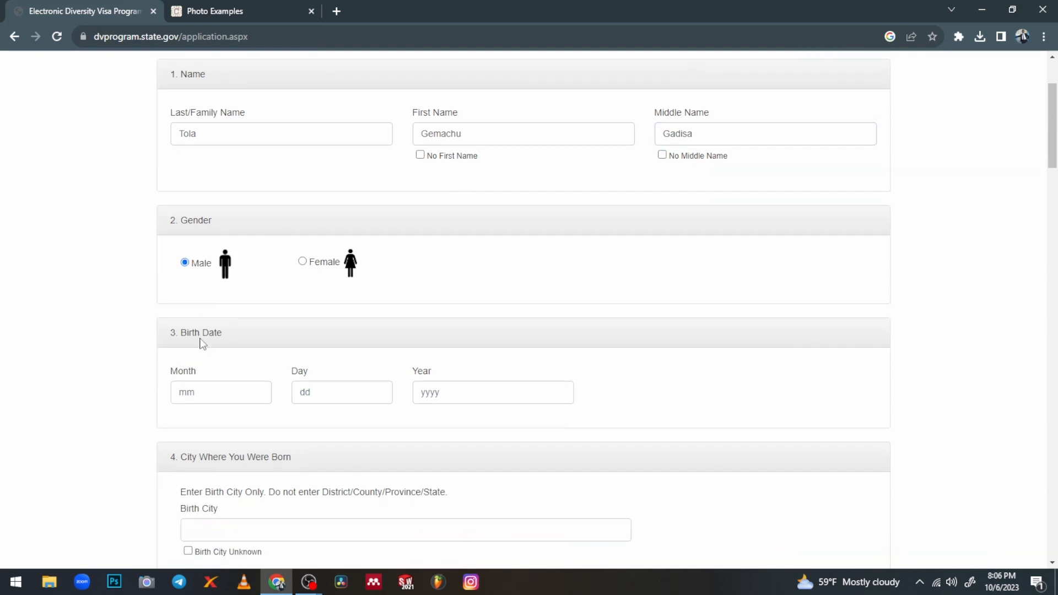
{"action": "scroll", "coordinate": [203, 345], "scroll_direction": "down", "scroll_amount": 1}
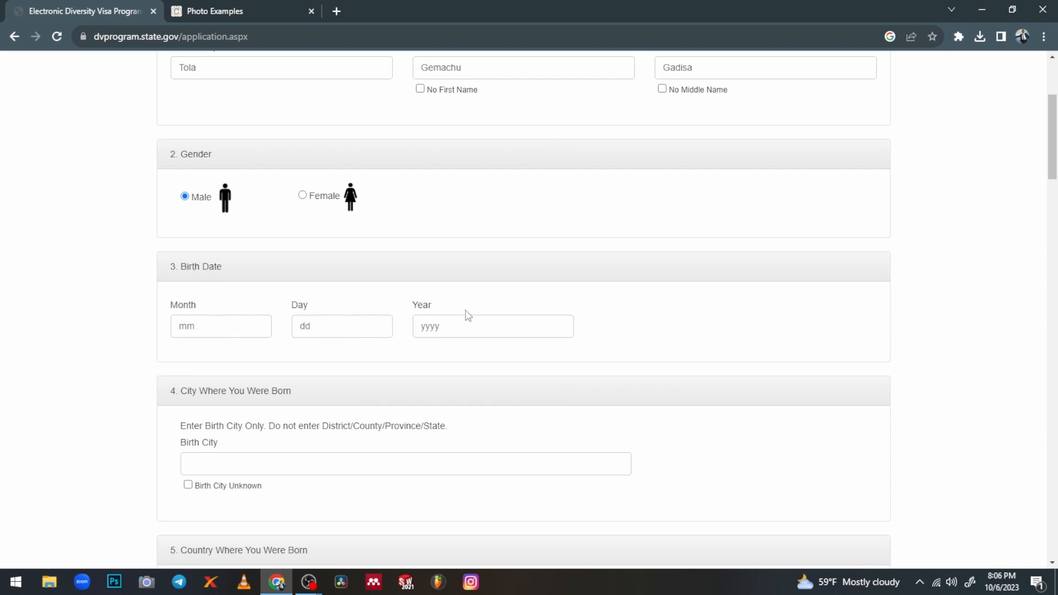
Enter the birth date as month 02, day 12, year 1990
{"action": "left_click", "coordinate": [211, 324]}
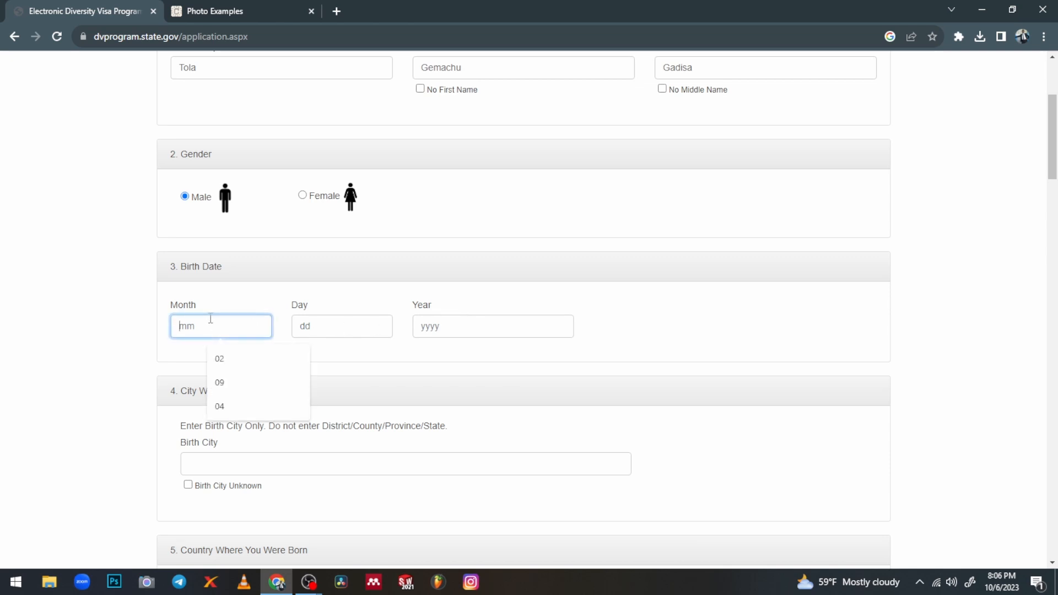
{"action": "type", "text": "02"}
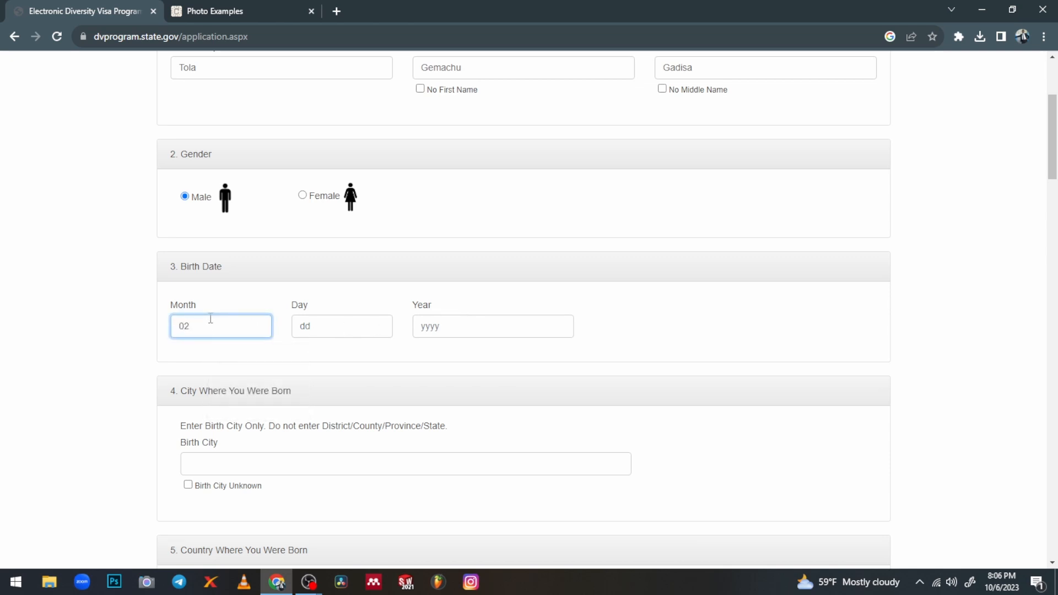
{"action": "left_click", "coordinate": [330, 325]}
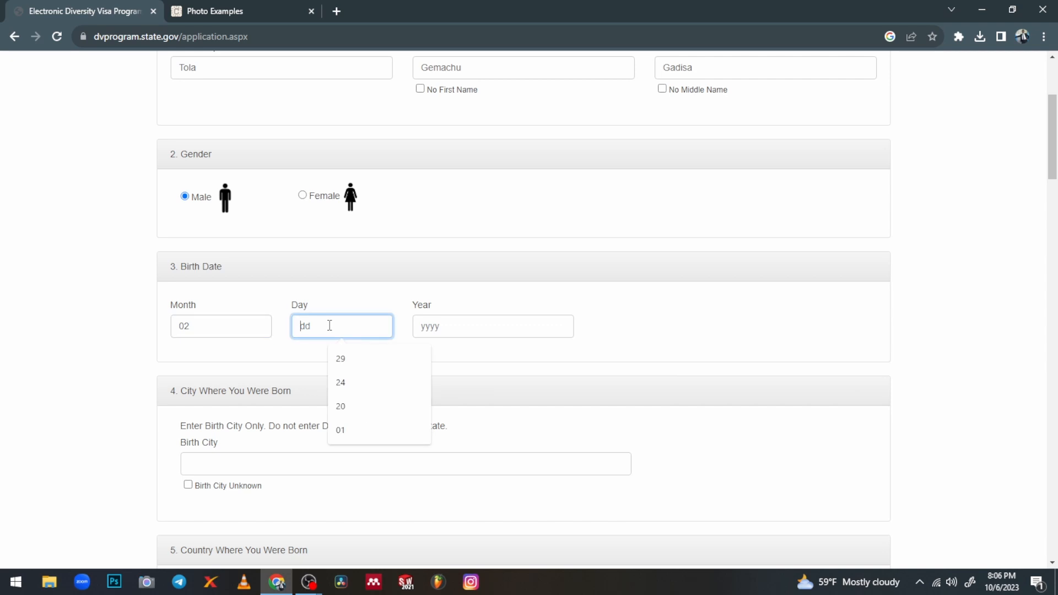
{"action": "type", "text": "12"}
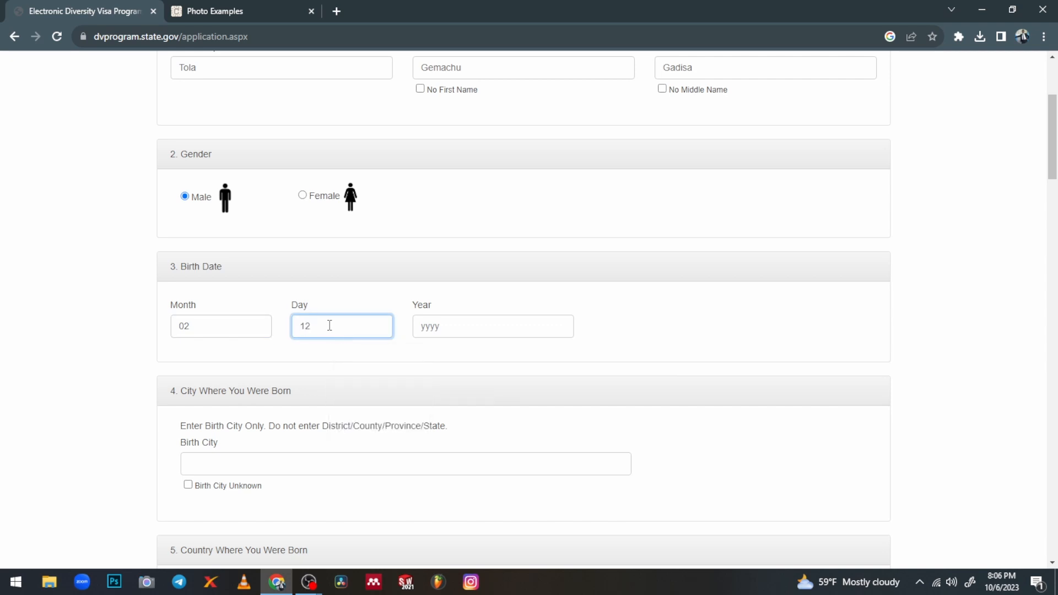
{"action": "left_click", "coordinate": [444, 327]}
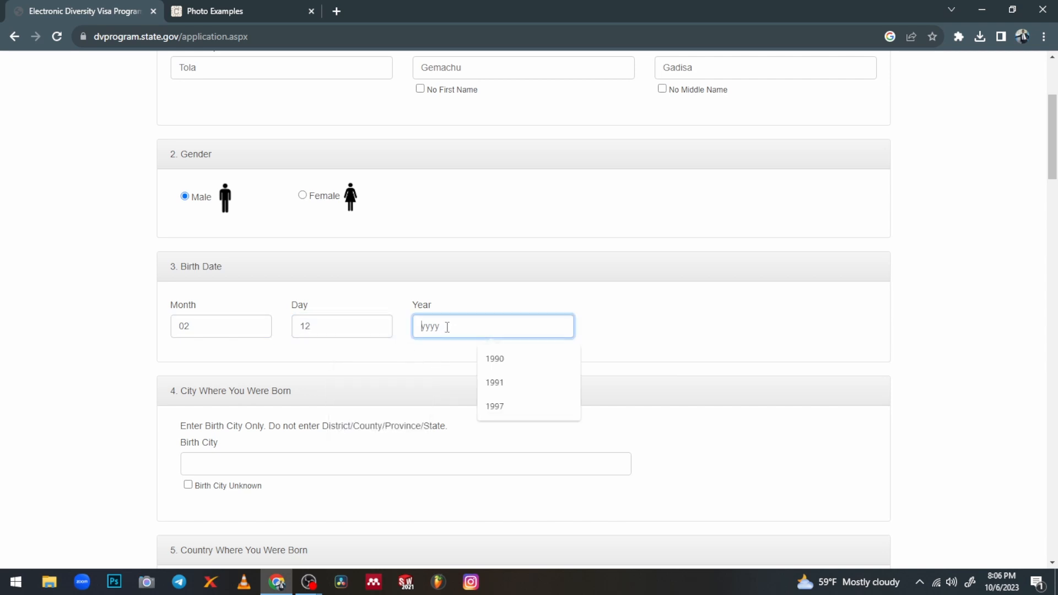
{"action": "type", "text": "1990"}
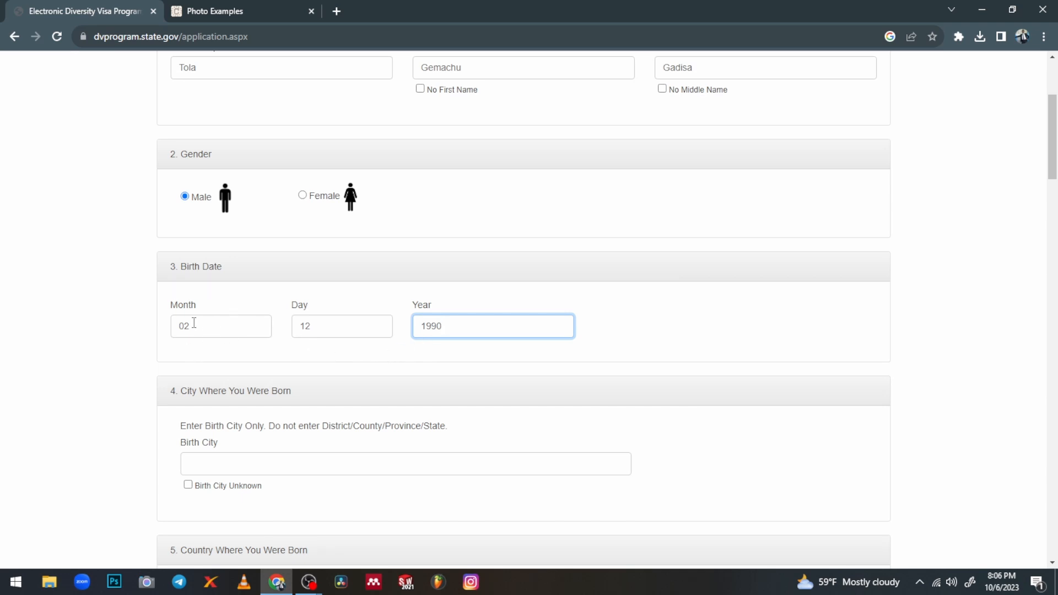
{"action": "scroll", "coordinate": [398, 347], "scroll_direction": "down", "scroll_amount": 1}
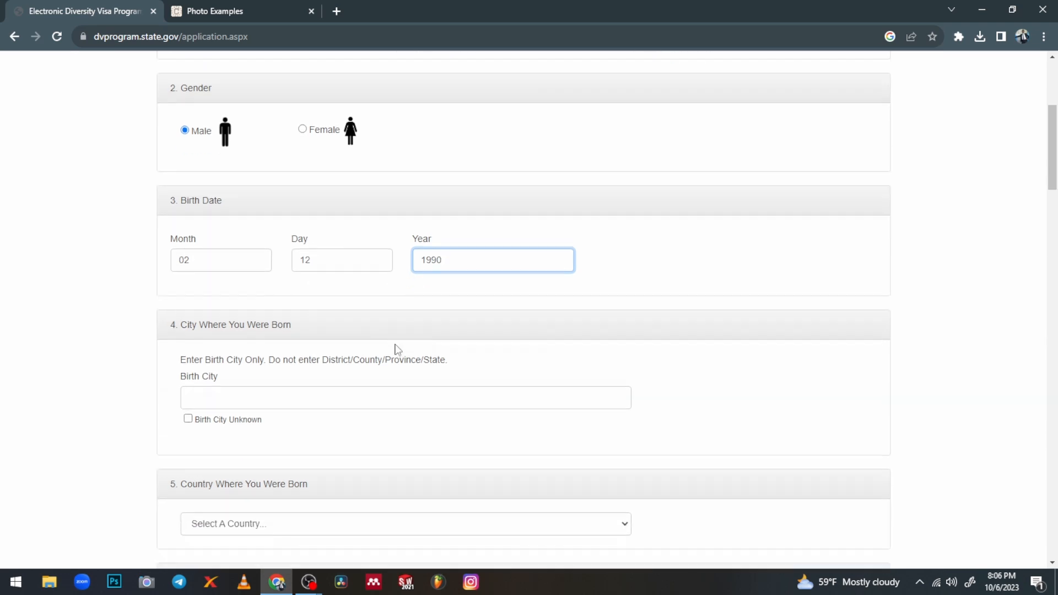
{"action": "scroll", "coordinate": [255, 327], "scroll_direction": "down", "scroll_amount": 1}
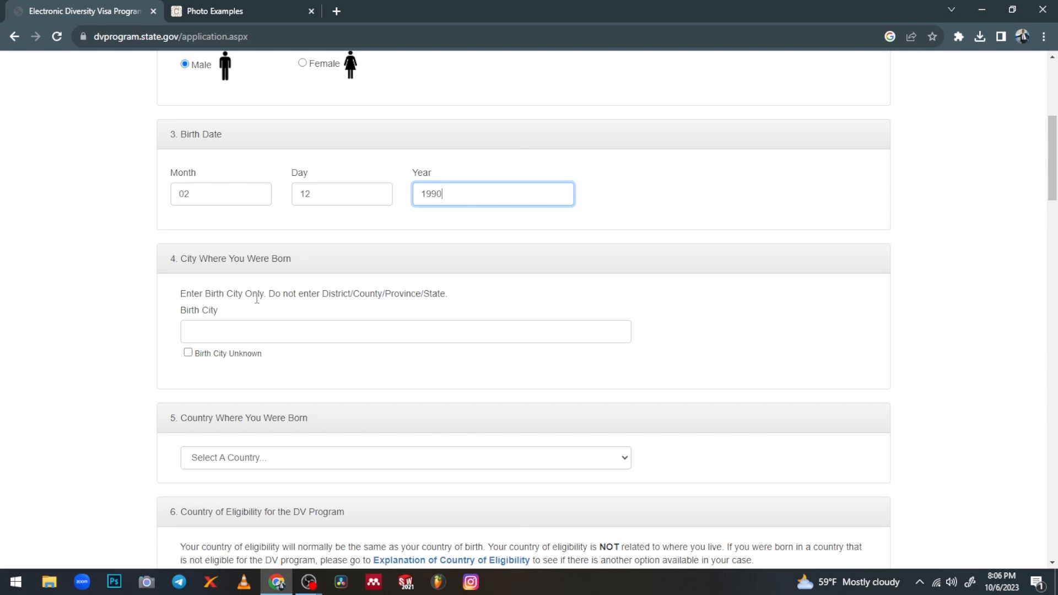
Set the birth city to Addis Ababa and the country of birth to Ethiopia
{"action": "left_click", "coordinate": [226, 328]}
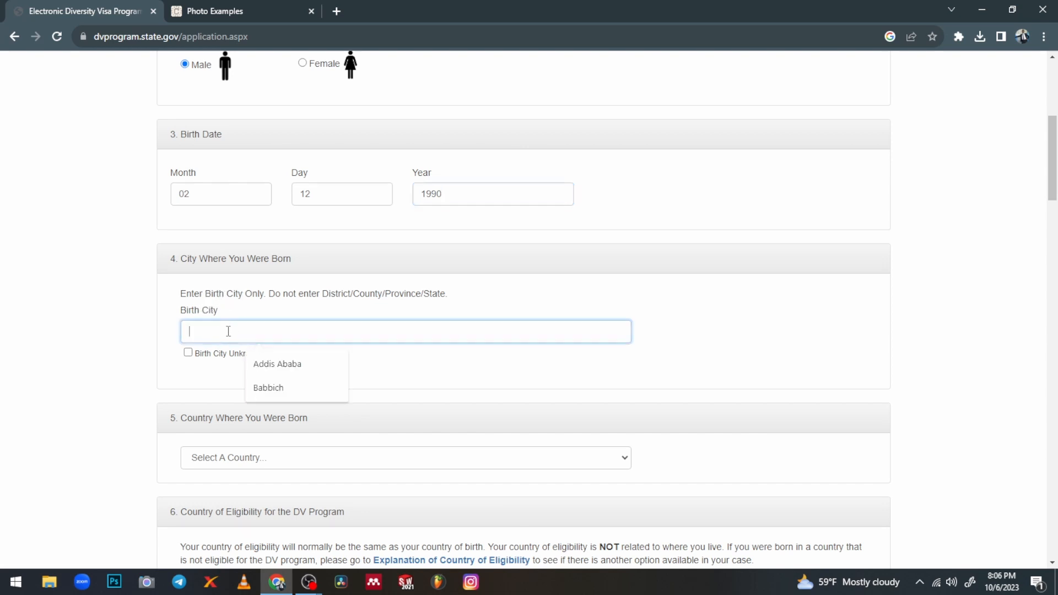
{"action": "left_click", "coordinate": [291, 366]}
{"action": "scroll", "coordinate": [274, 338], "scroll_direction": "down", "scroll_amount": 1}
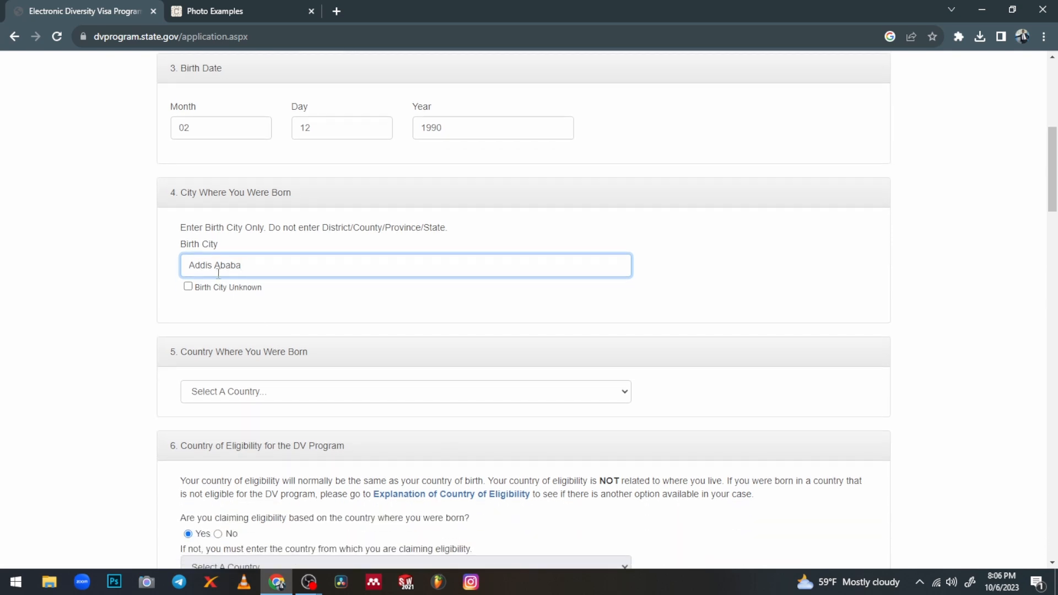
{"action": "scroll", "coordinate": [254, 338], "scroll_direction": "down", "scroll_amount": 1}
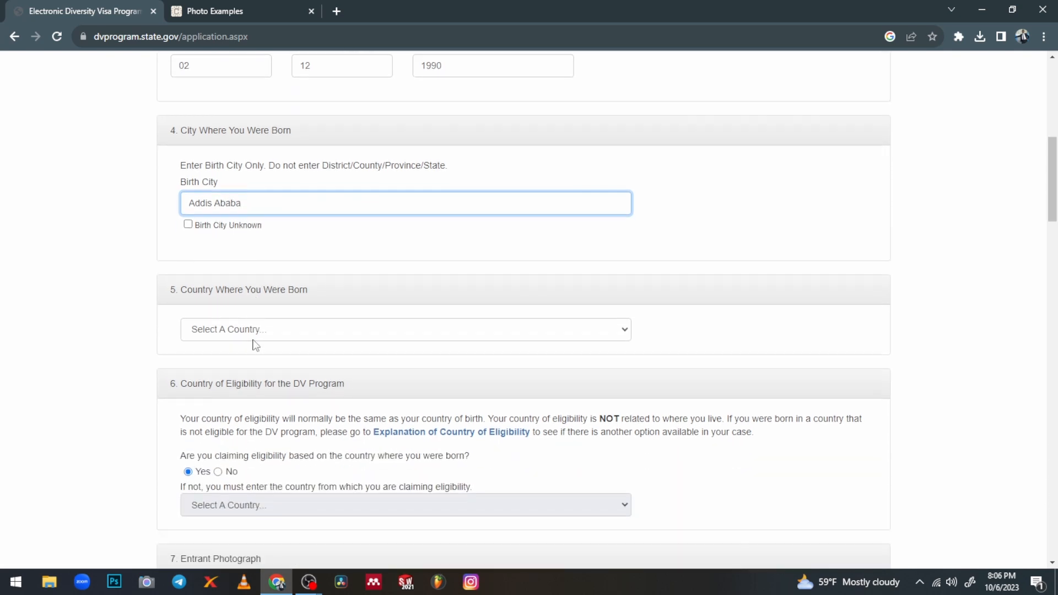
{"action": "left_click", "coordinate": [278, 327]}
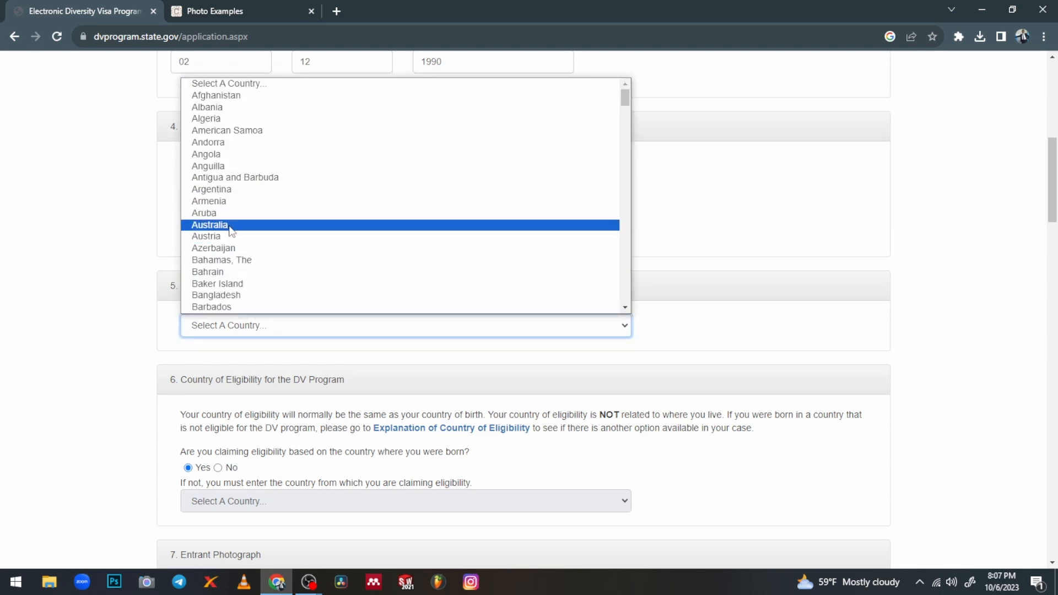
{"action": "scroll", "coordinate": [227, 237], "scroll_direction": "down", "scroll_amount": 5}
{"action": "scroll", "coordinate": [227, 237], "scroll_direction": "down", "scroll_amount": 10}
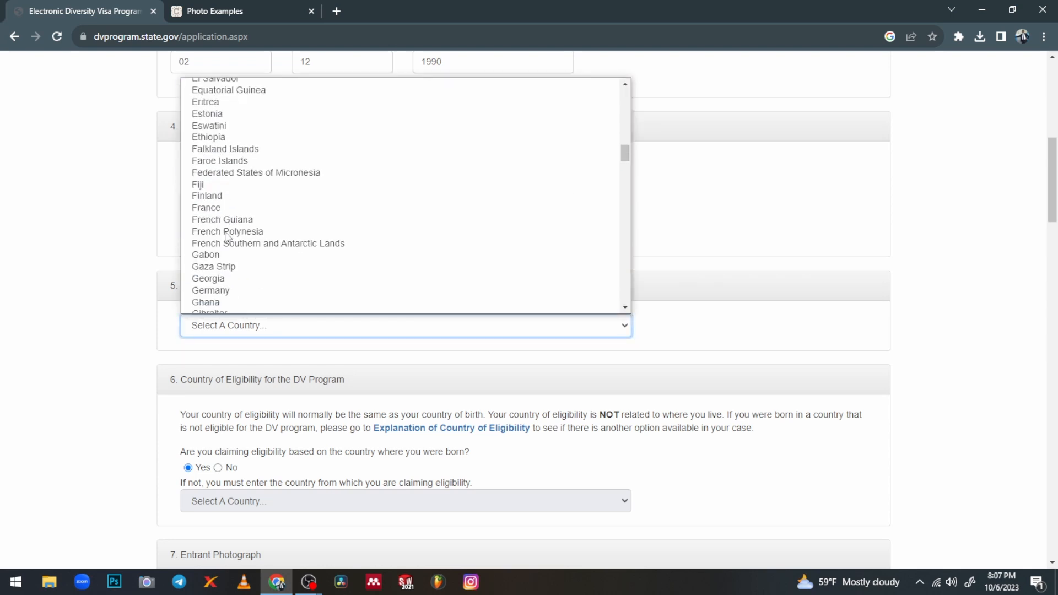
{"action": "left_click", "coordinate": [210, 138]}
{"action": "scroll", "coordinate": [282, 354], "scroll_direction": "down", "scroll_amount": 1}
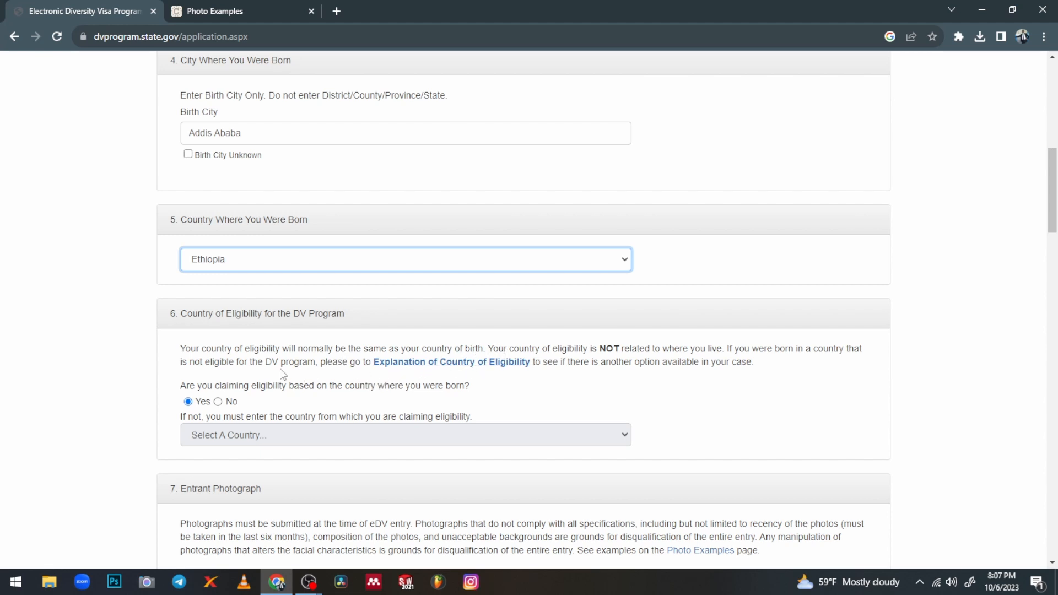
{"action": "scroll", "coordinate": [281, 373], "scroll_direction": "down", "scroll_amount": 1}
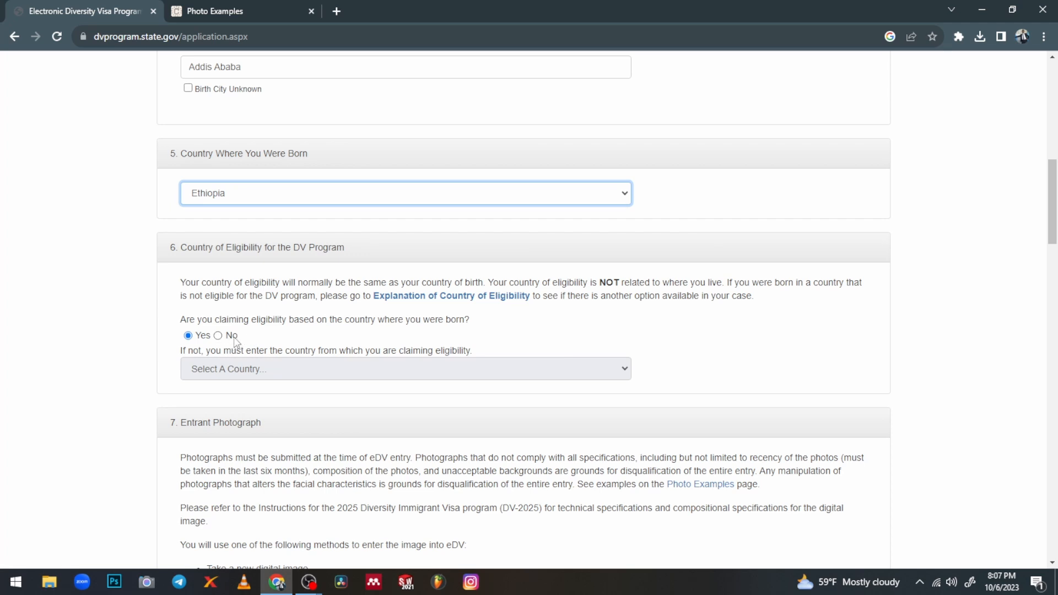
Answer No to claiming eligibility based on the country of birth
{"action": "left_click", "coordinate": [620, 374]}
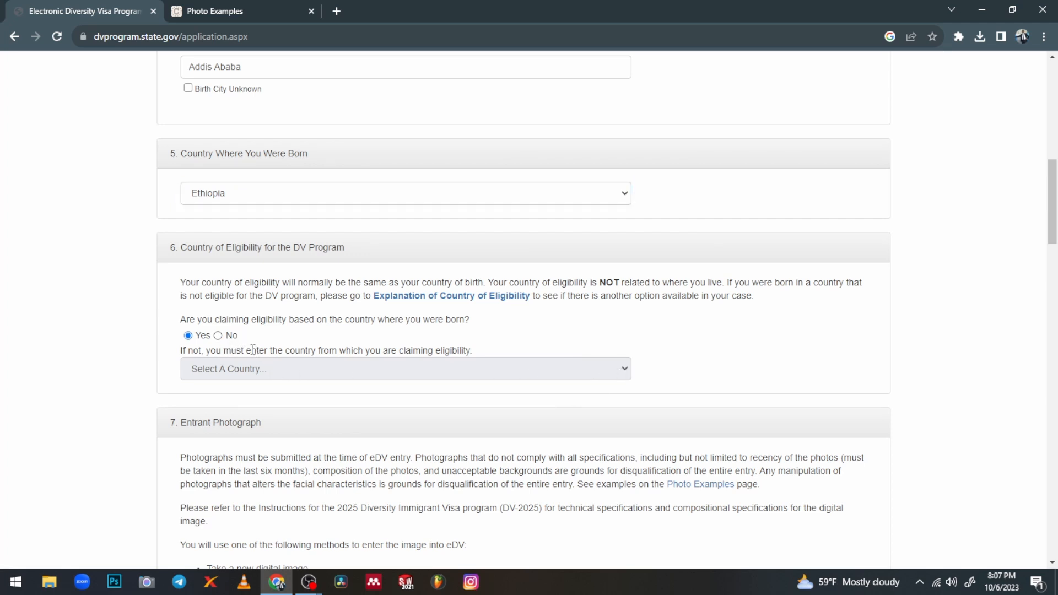
{"action": "left_click", "coordinate": [219, 337]}
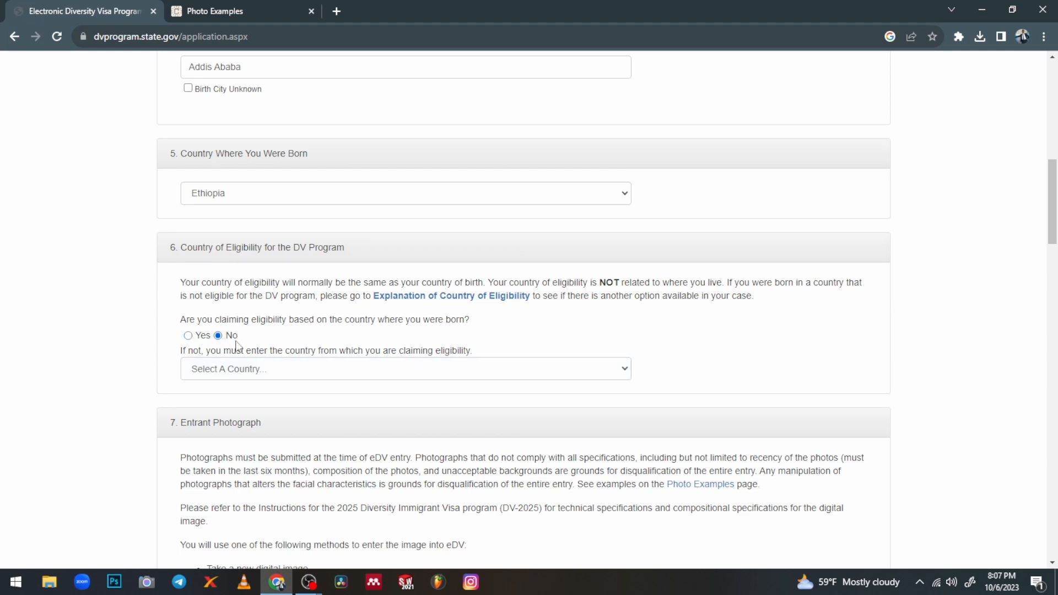
{"action": "left_click", "coordinate": [625, 372]}
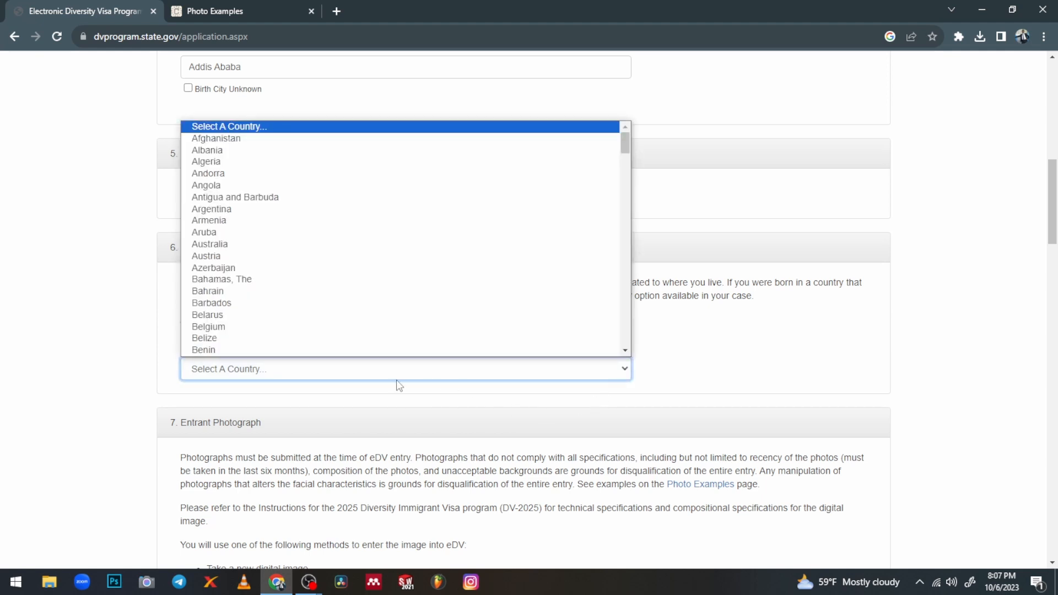
Switch the eligibility answer back to Yes, leaving the alternate country unset
{"action": "left_click", "coordinate": [670, 386]}
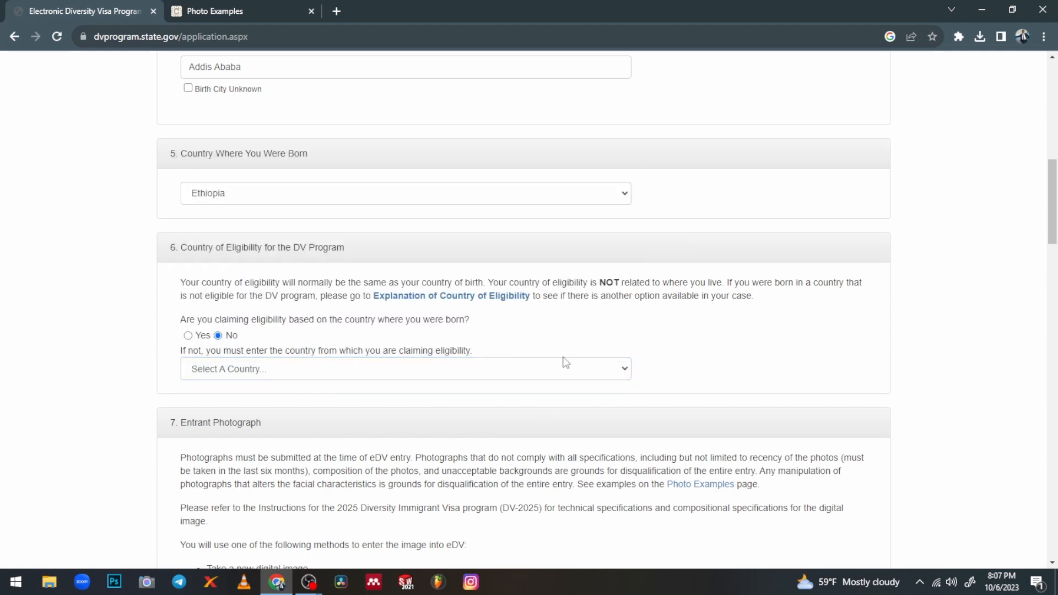
{"action": "left_click", "coordinate": [188, 336]}
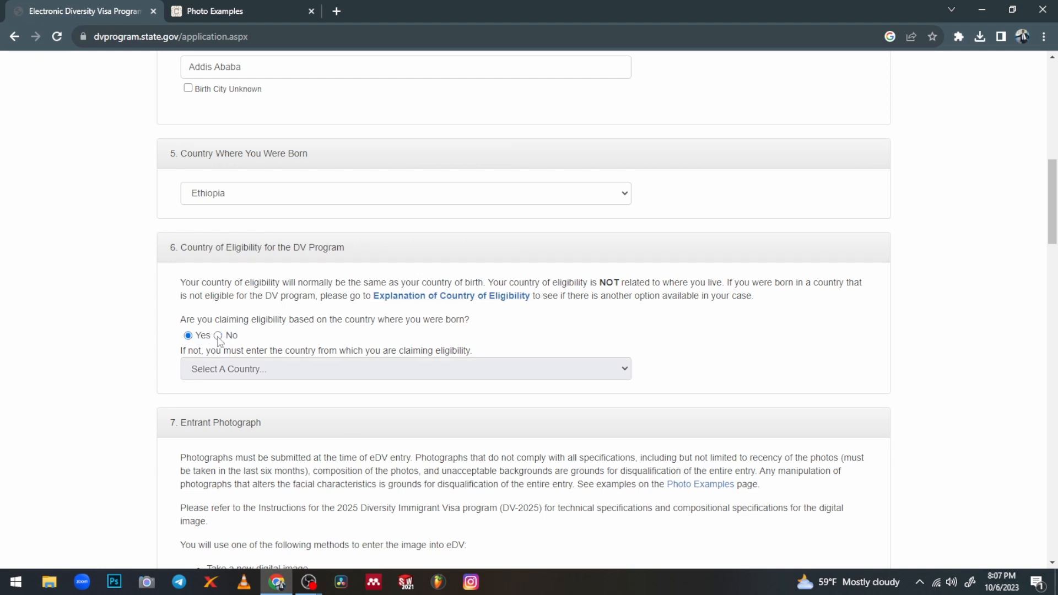
{"action": "scroll", "coordinate": [209, 403], "scroll_direction": "down", "scroll_amount": 2}
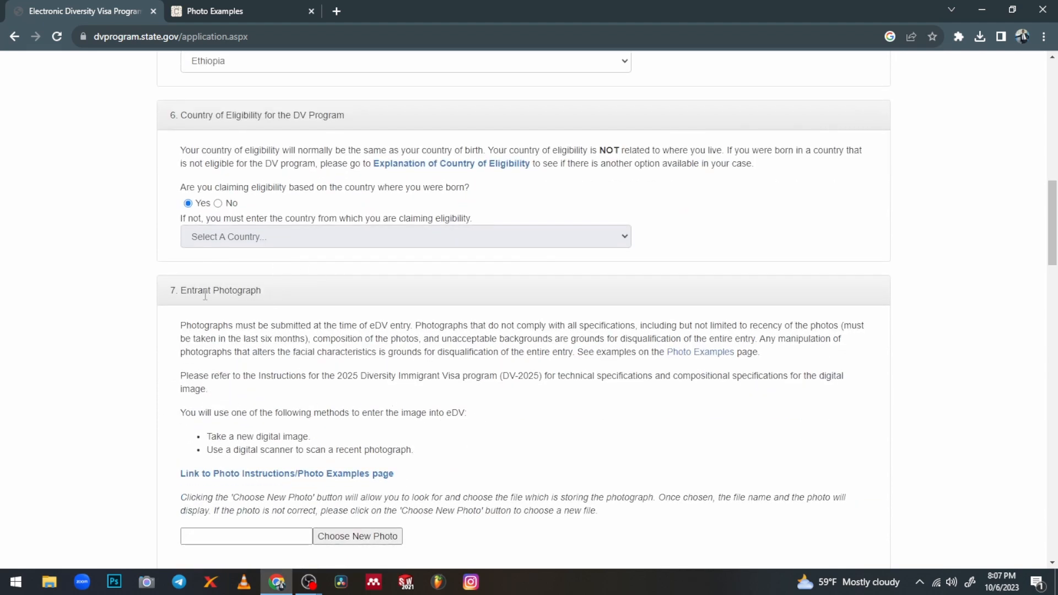
{"action": "scroll", "coordinate": [280, 298], "scroll_direction": "down", "scroll_amount": 1}
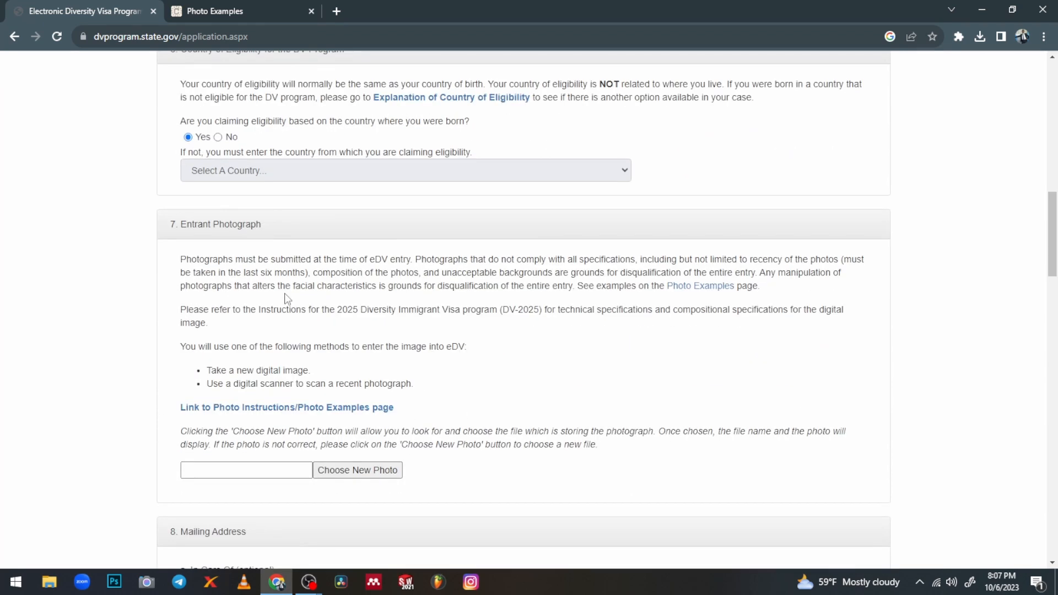
{"action": "scroll", "coordinate": [280, 298], "scroll_direction": "down", "scroll_amount": 1}
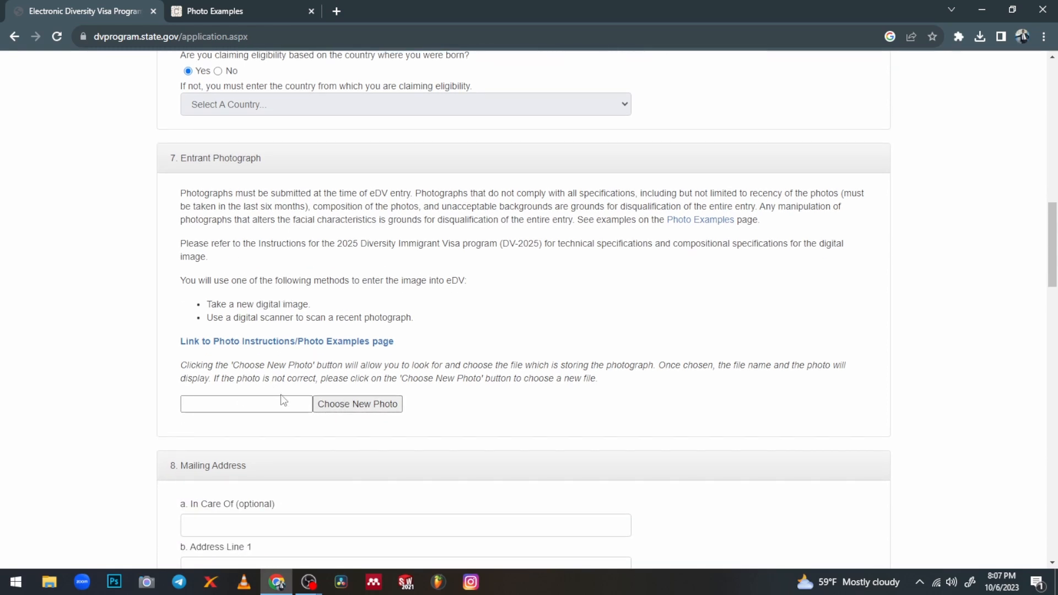
Upload images-removebg-preview (2).jpg as the entrant photograph and scroll toward Mailing Address
{"action": "left_click", "coordinate": [346, 406]}
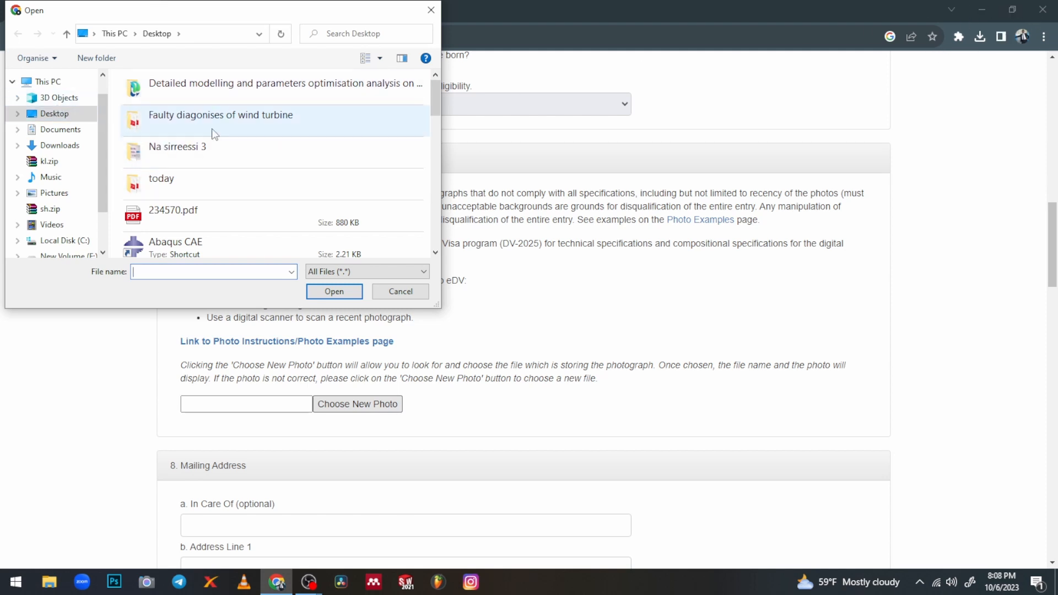
{"action": "left_click_drag", "start_coordinate": [435, 97], "coordinate": [427, 192]}
{"action": "left_click", "coordinate": [231, 174]}
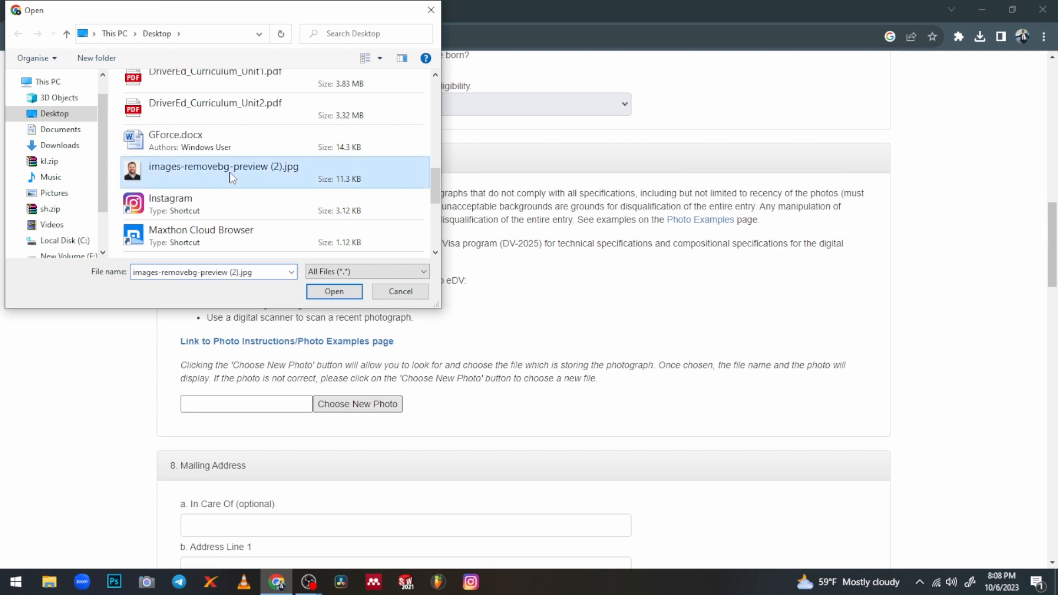
{"action": "left_click", "coordinate": [337, 293]}
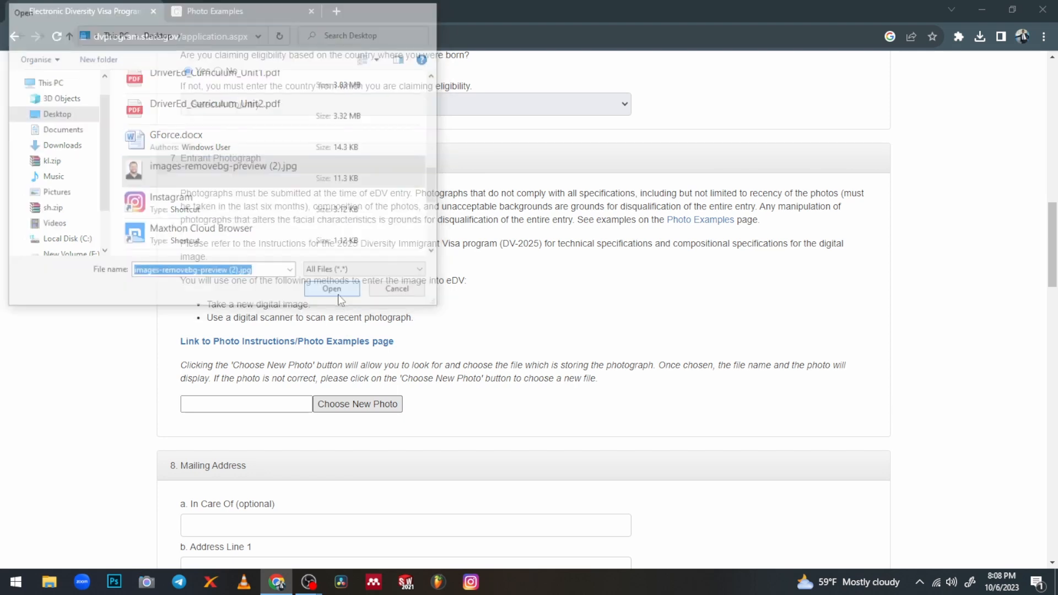
{"action": "scroll", "coordinate": [323, 461], "scroll_direction": "down", "scroll_amount": 3}
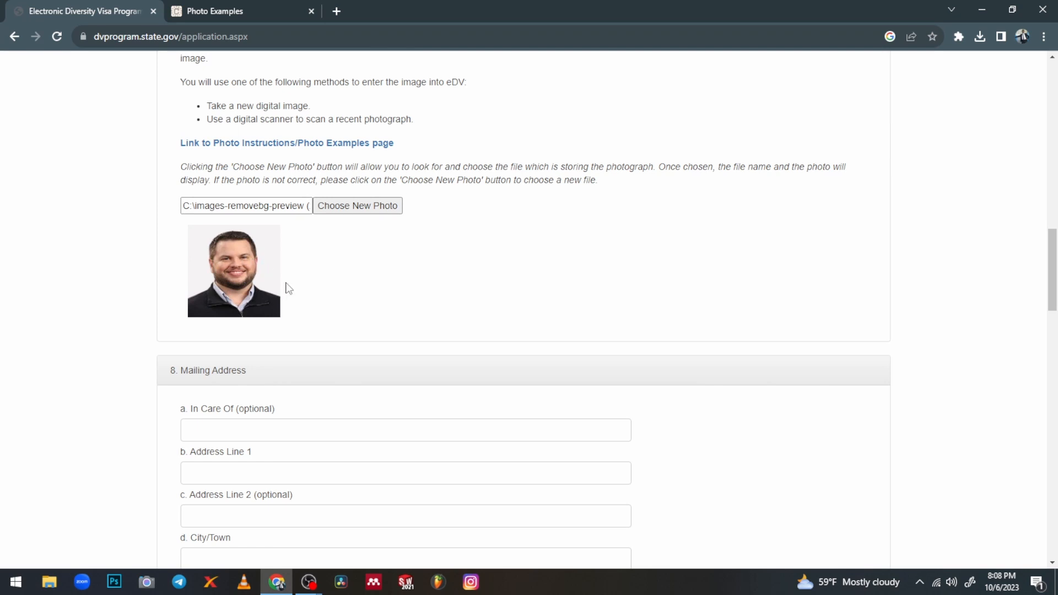
{"action": "scroll", "coordinate": [287, 288], "scroll_direction": "down", "scroll_amount": 1}
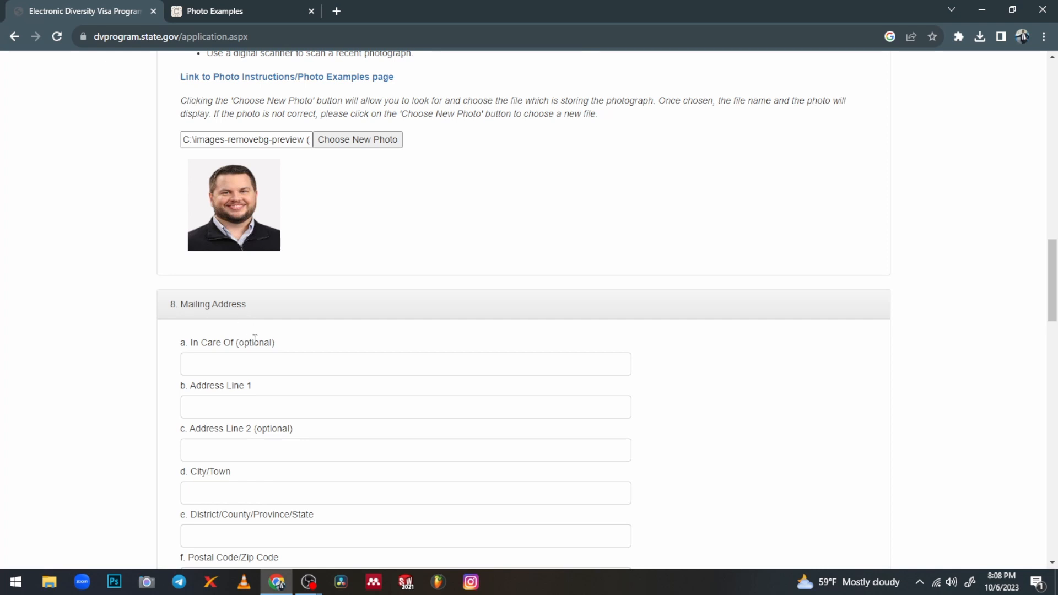
Fill In Care Of with the saved e-mail, and Address Lines with Ethiopia and Addis Ababa, Ethiopia
{"action": "left_click", "coordinate": [260, 362]}
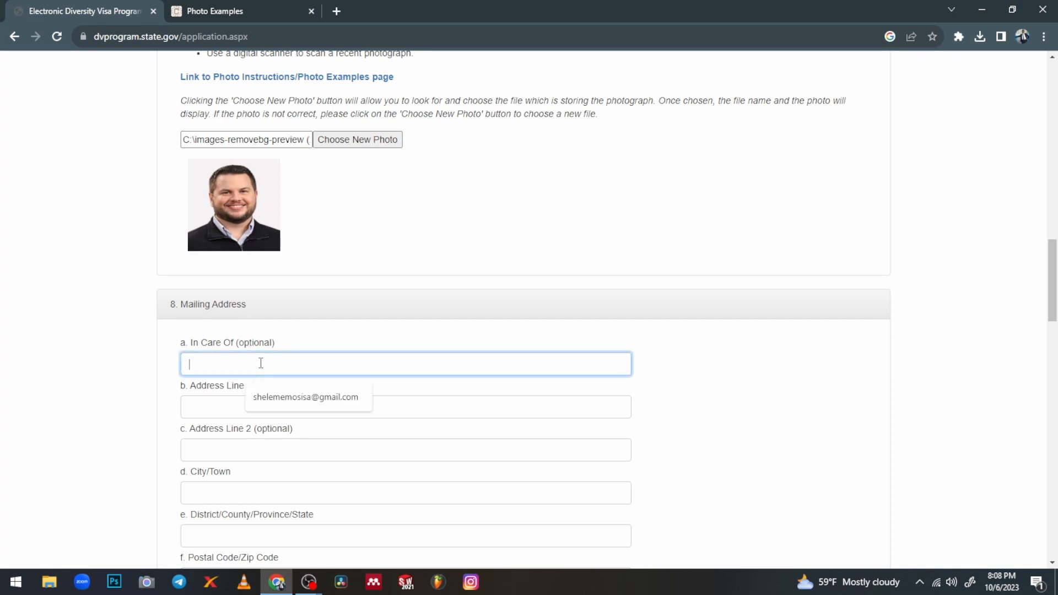
{"action": "left_click", "coordinate": [290, 398]}
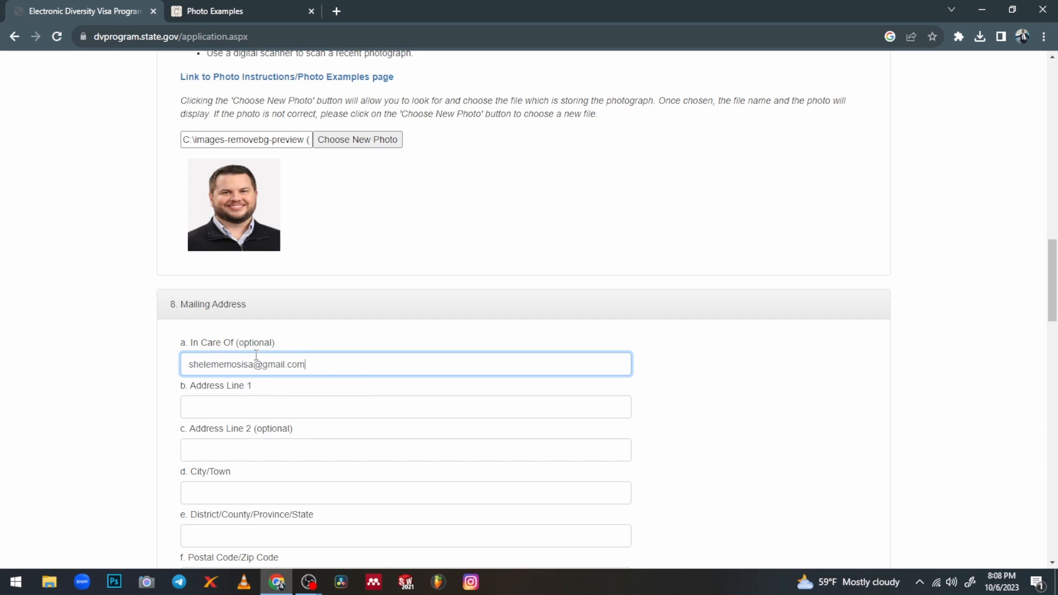
{"action": "scroll", "coordinate": [256, 356], "scroll_direction": "down", "scroll_amount": 2}
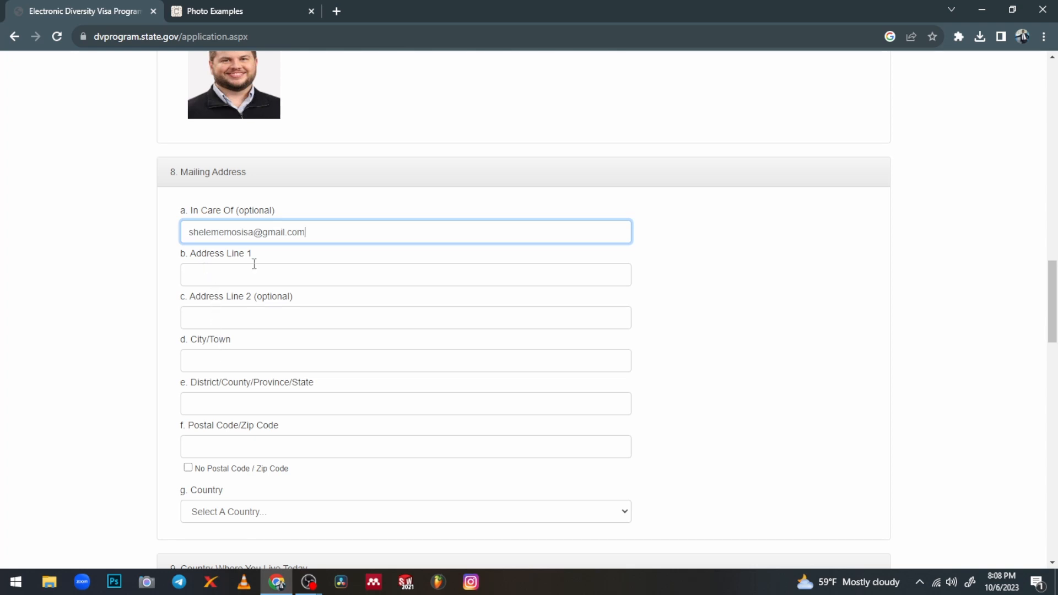
{"action": "left_click", "coordinate": [198, 267]}
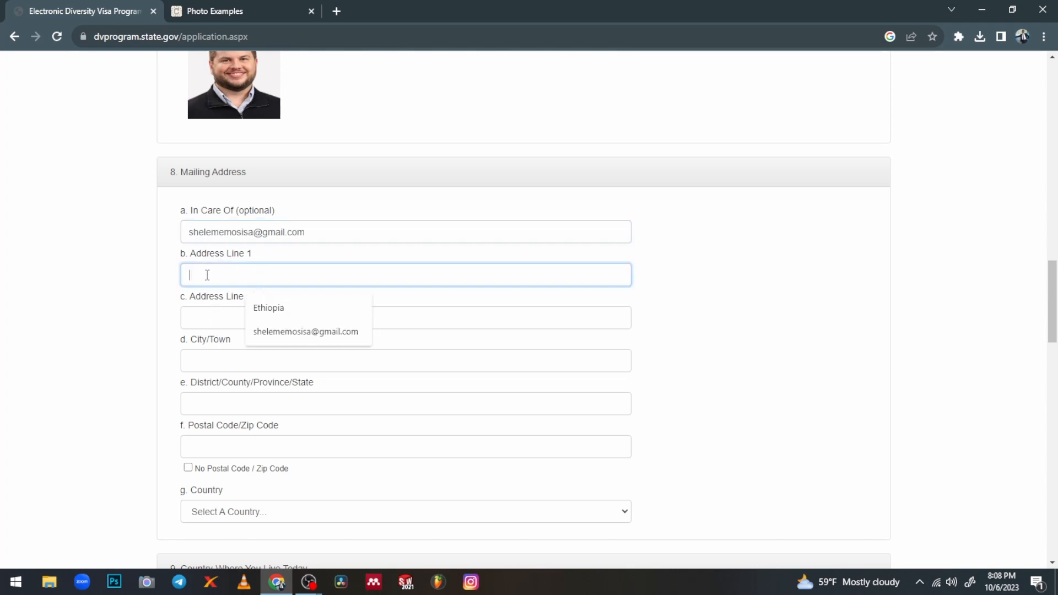
{"action": "left_click", "coordinate": [256, 304]}
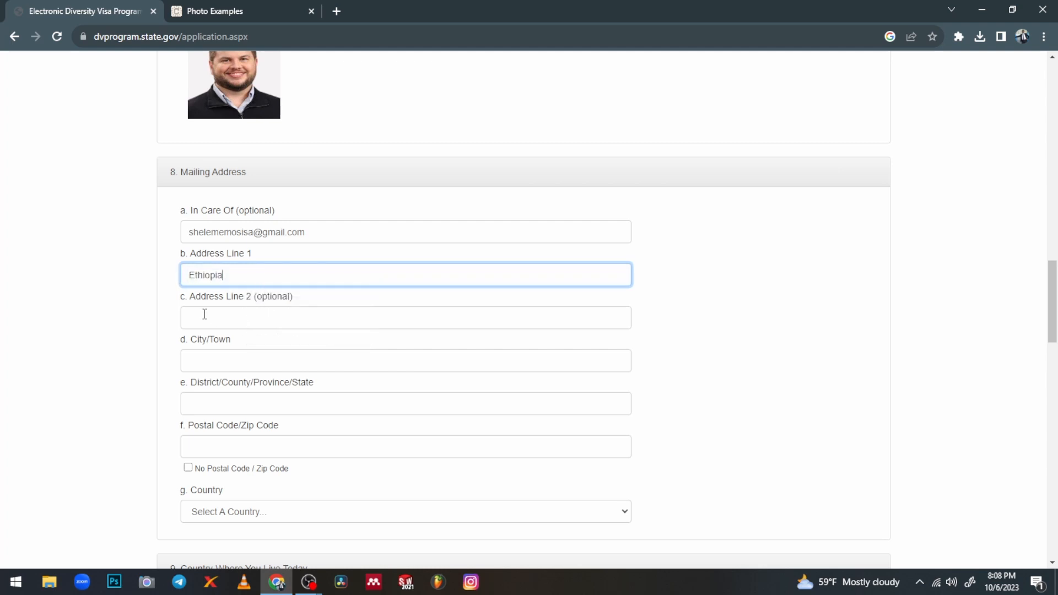
{"action": "left_click", "coordinate": [235, 317]}
{"action": "left_click", "coordinate": [291, 359]}
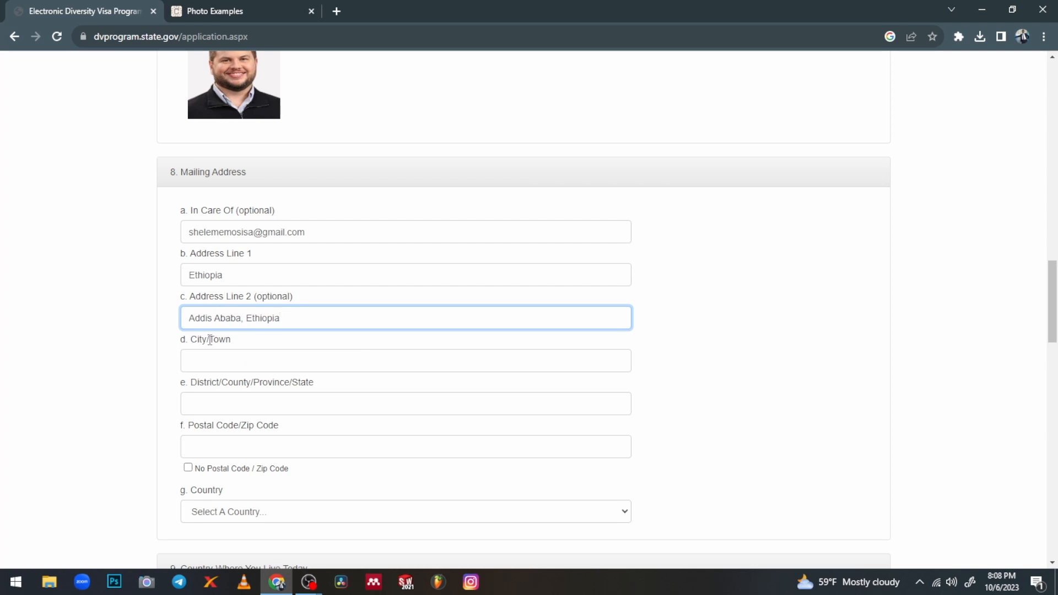
Set City/Town and District to Addis Ababa and Postal Code to 1000
{"action": "scroll", "coordinate": [210, 341], "scroll_direction": "down", "scroll_amount": 1}
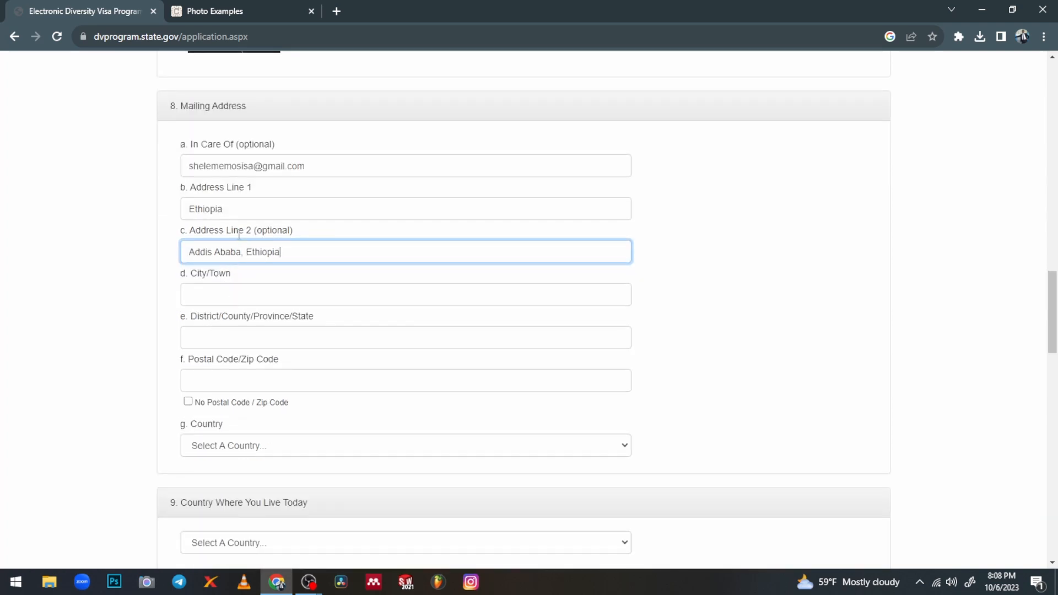
{"action": "scroll", "coordinate": [302, 282], "scroll_direction": "up", "scroll_amount": 1}
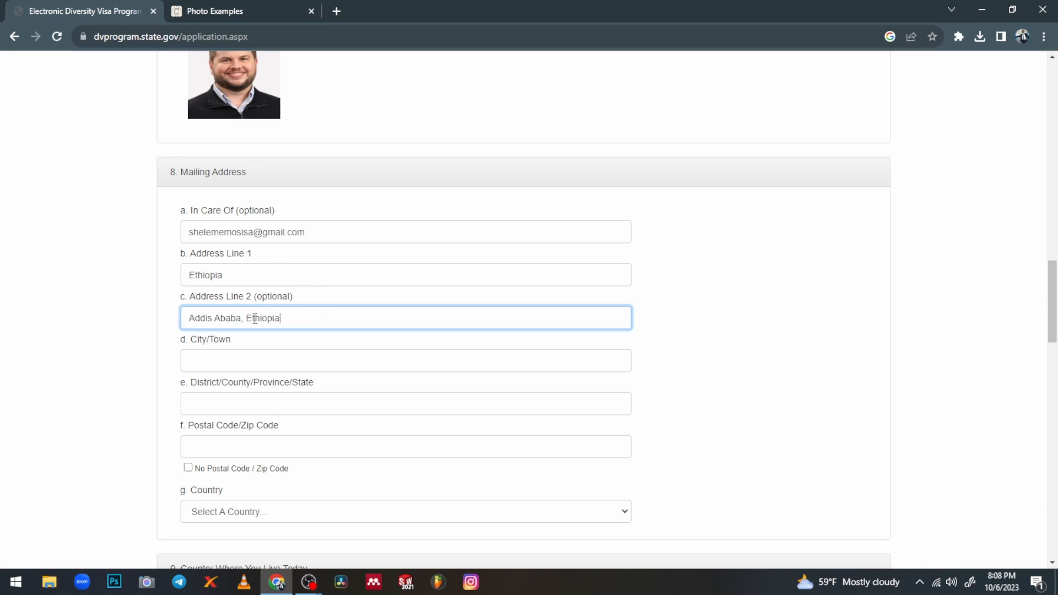
{"action": "left_click", "coordinate": [219, 359]}
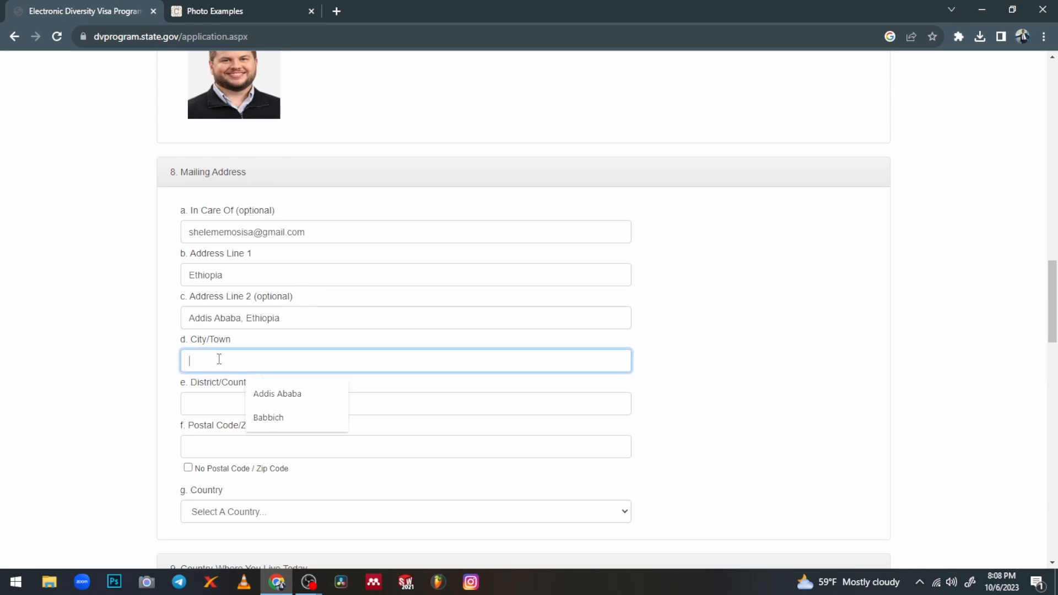
{"action": "left_click", "coordinate": [282, 395]}
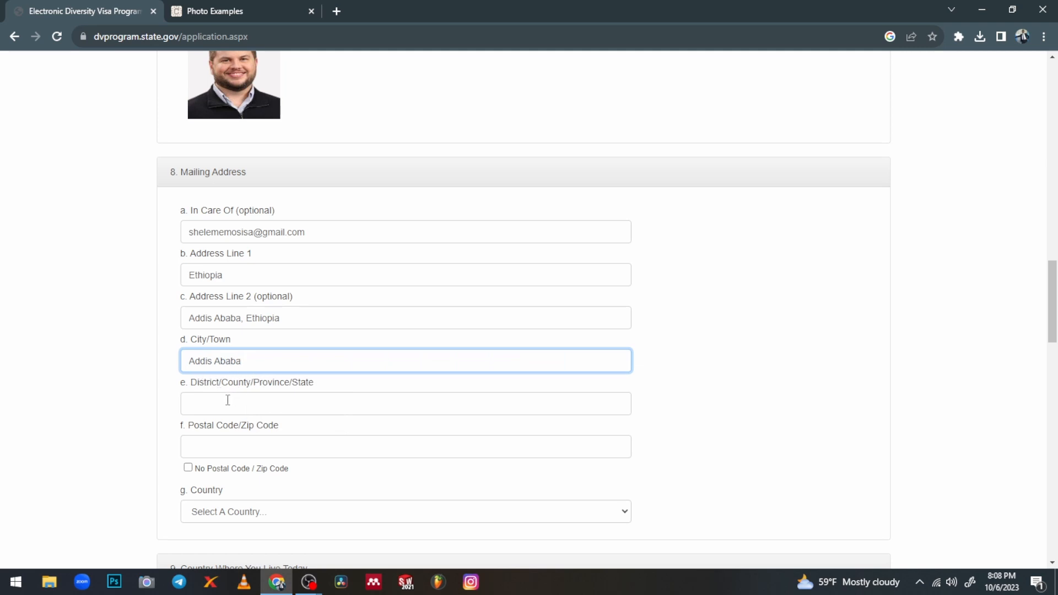
{"action": "left_click", "coordinate": [213, 399]}
{"action": "left_click", "coordinate": [274, 437]}
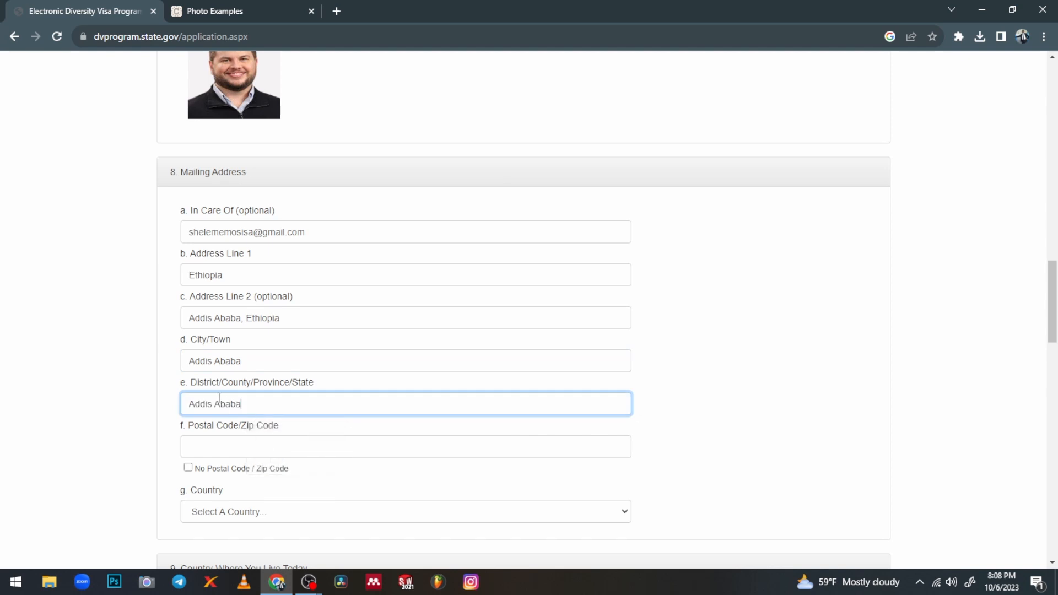
{"action": "scroll", "coordinate": [212, 379], "scroll_direction": "down", "scroll_amount": 1}
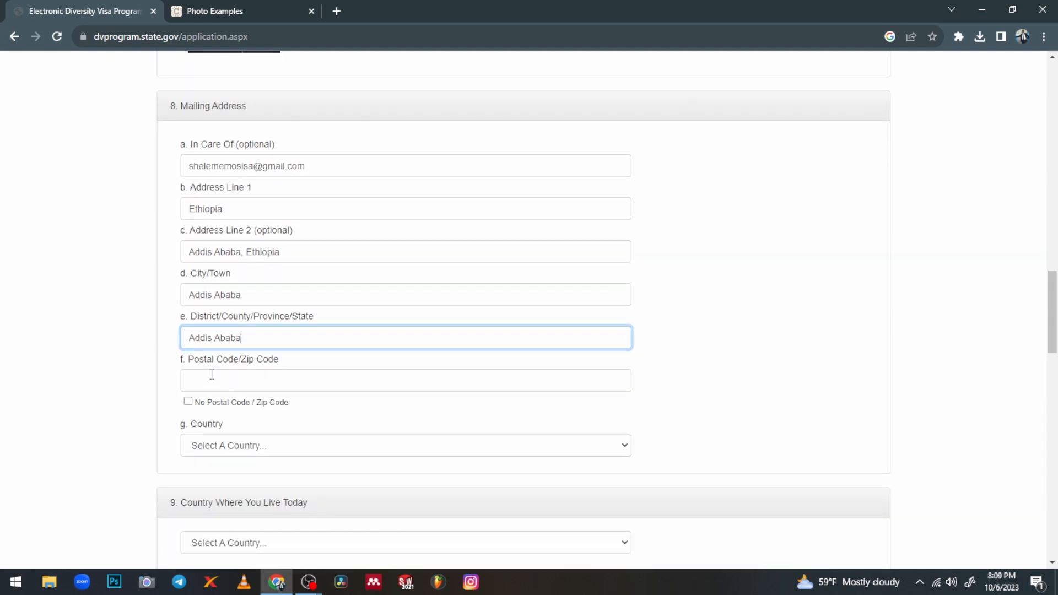
{"action": "left_click", "coordinate": [211, 375]}
{"action": "left_click", "coordinate": [267, 411]}
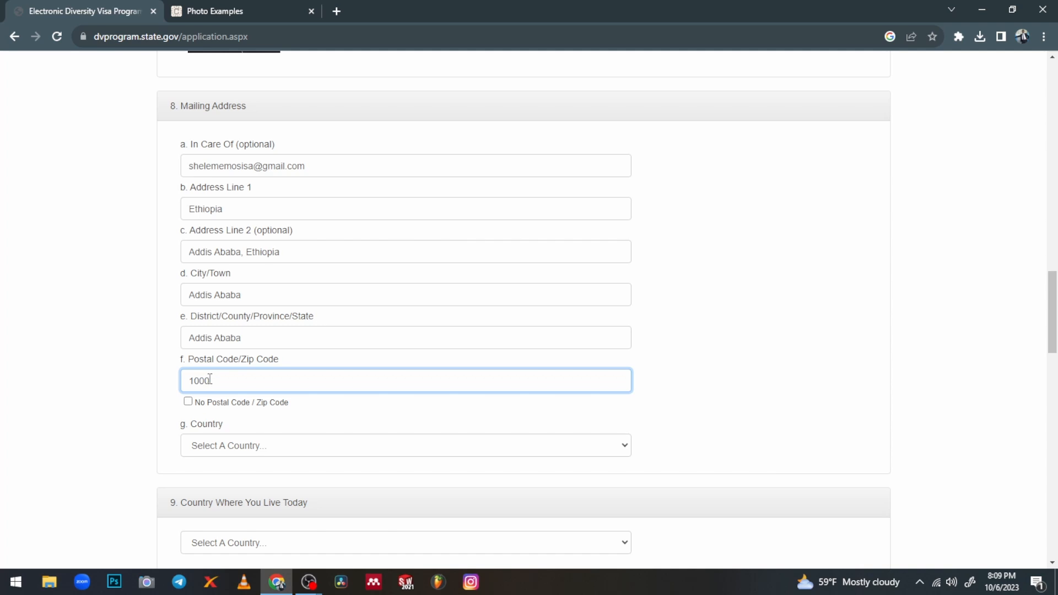
{"action": "scroll", "coordinate": [212, 380], "scroll_direction": "down", "scroll_amount": 1}
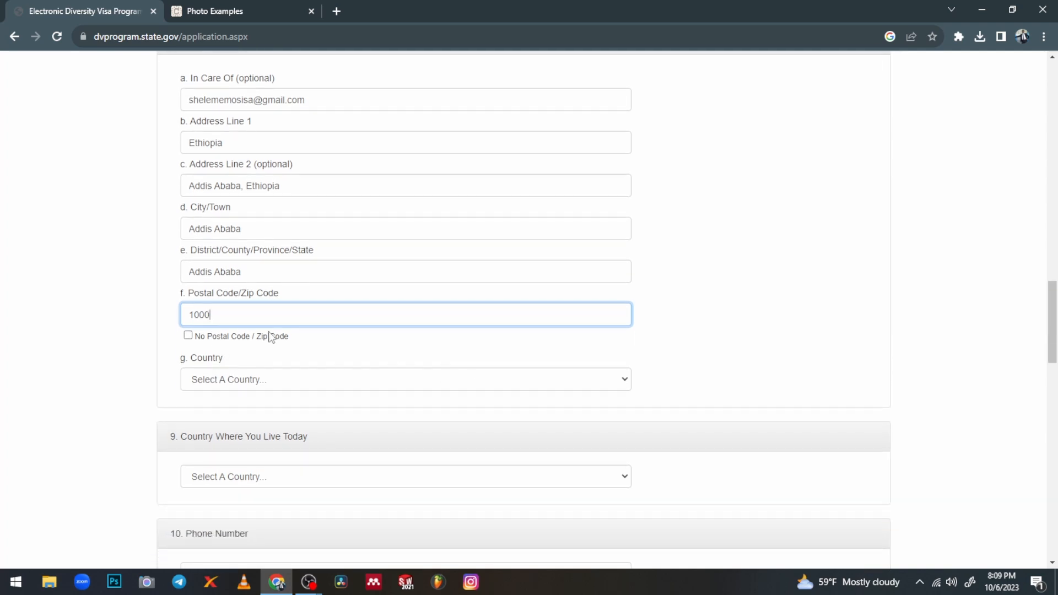
{"action": "scroll", "coordinate": [264, 336], "scroll_direction": "down", "scroll_amount": 2}
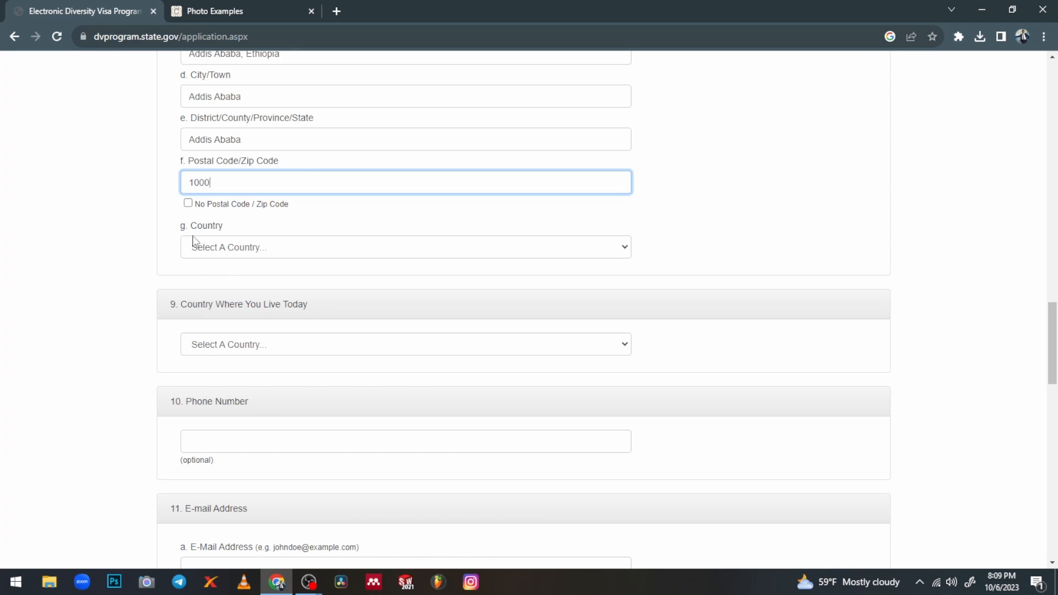
Set the mailing address country to Ethiopia
{"action": "left_click", "coordinate": [295, 251]}
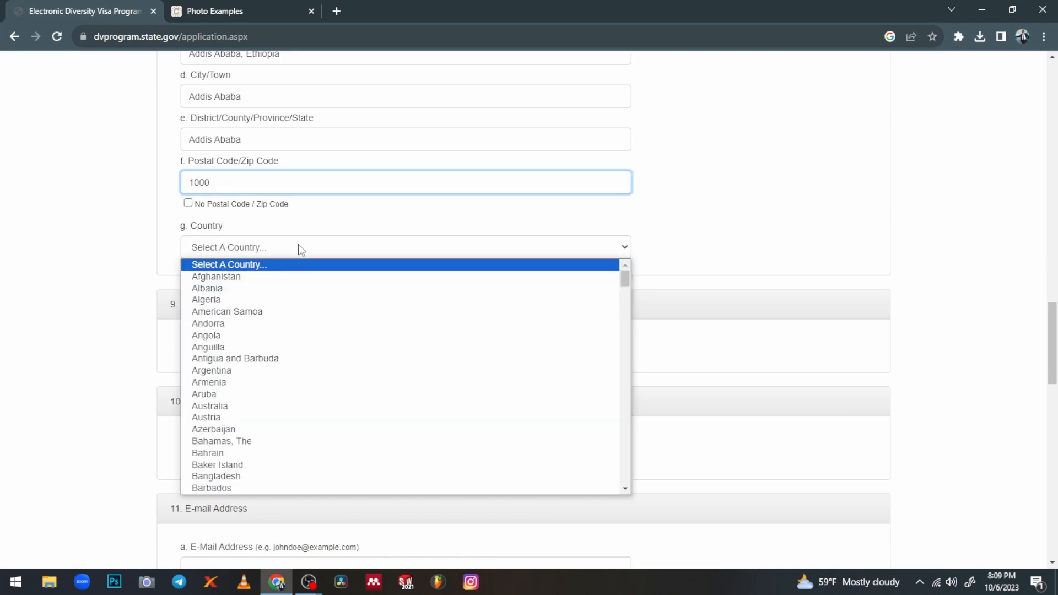
{"action": "scroll", "coordinate": [233, 394], "scroll_direction": "down", "scroll_amount": 8}
{"action": "scroll", "coordinate": [233, 394], "scroll_direction": "down", "scroll_amount": 10}
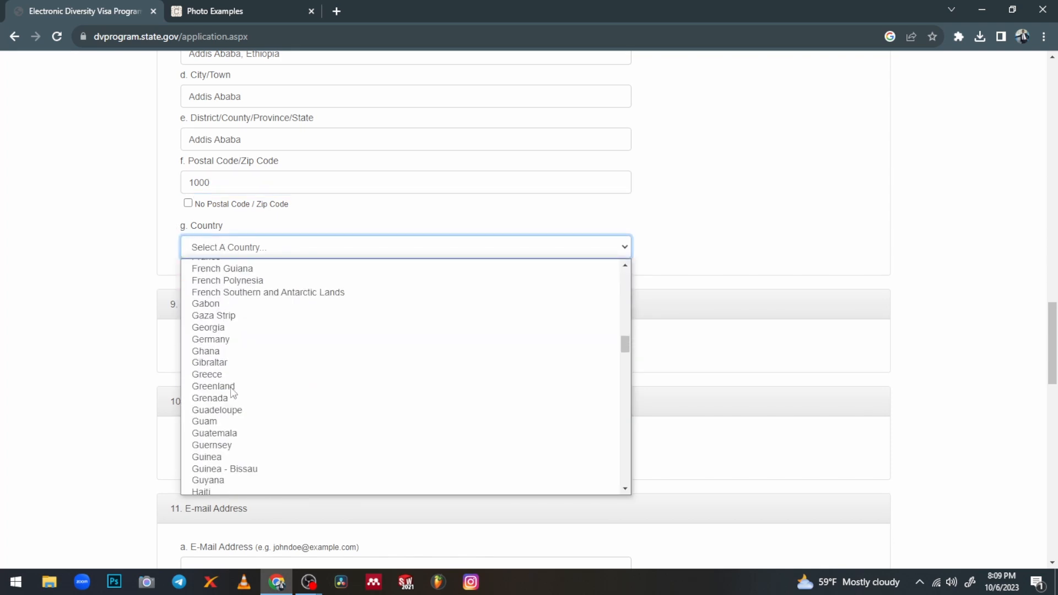
{"action": "scroll", "coordinate": [230, 353], "scroll_direction": "up", "scroll_amount": 10}
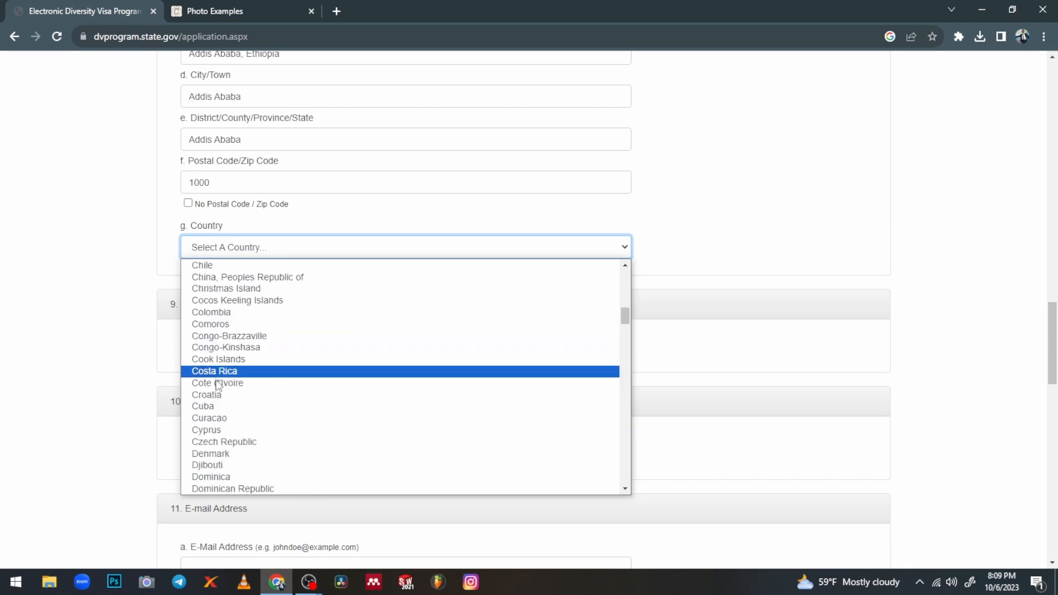
{"action": "scroll", "coordinate": [225, 407], "scroll_direction": "up", "scroll_amount": 5}
{"action": "scroll", "coordinate": [223, 380], "scroll_direction": "down", "scroll_amount": 13}
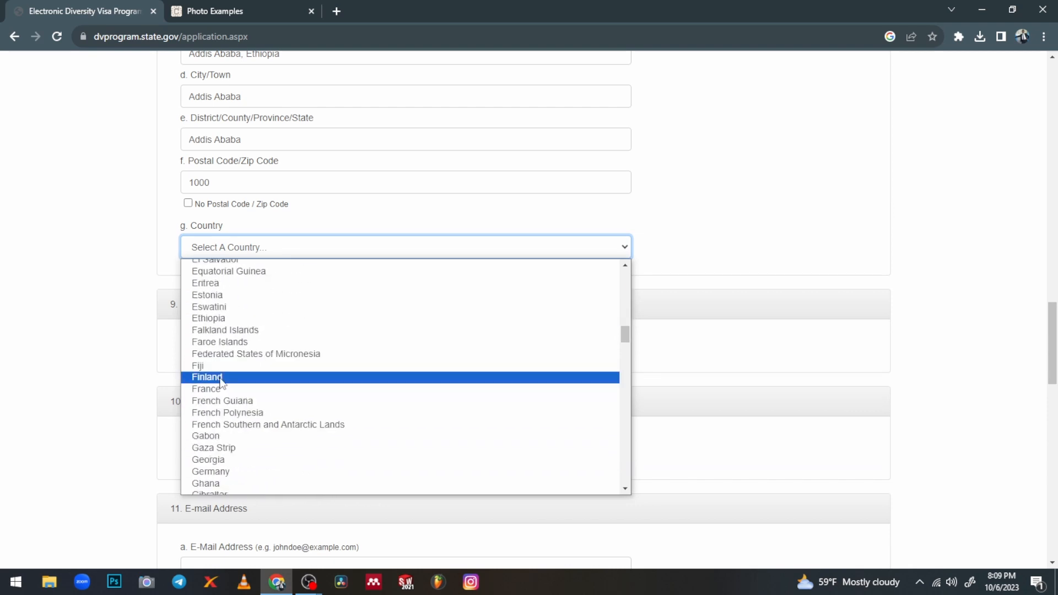
{"action": "scroll", "coordinate": [230, 346], "scroll_direction": "up", "scroll_amount": 2}
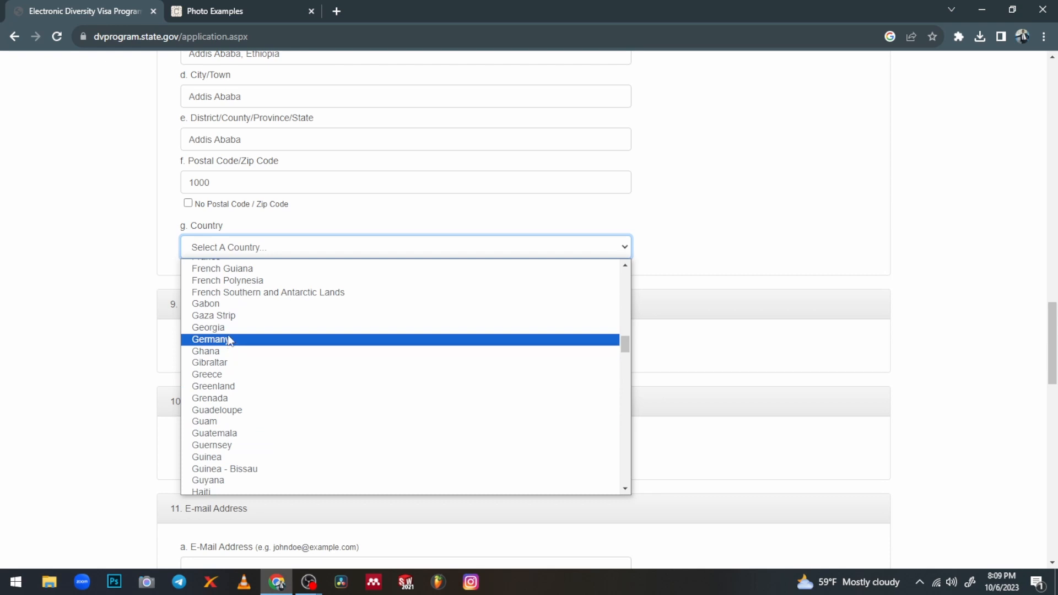
{"action": "scroll", "coordinate": [227, 317], "scroll_direction": "up", "scroll_amount": 4}
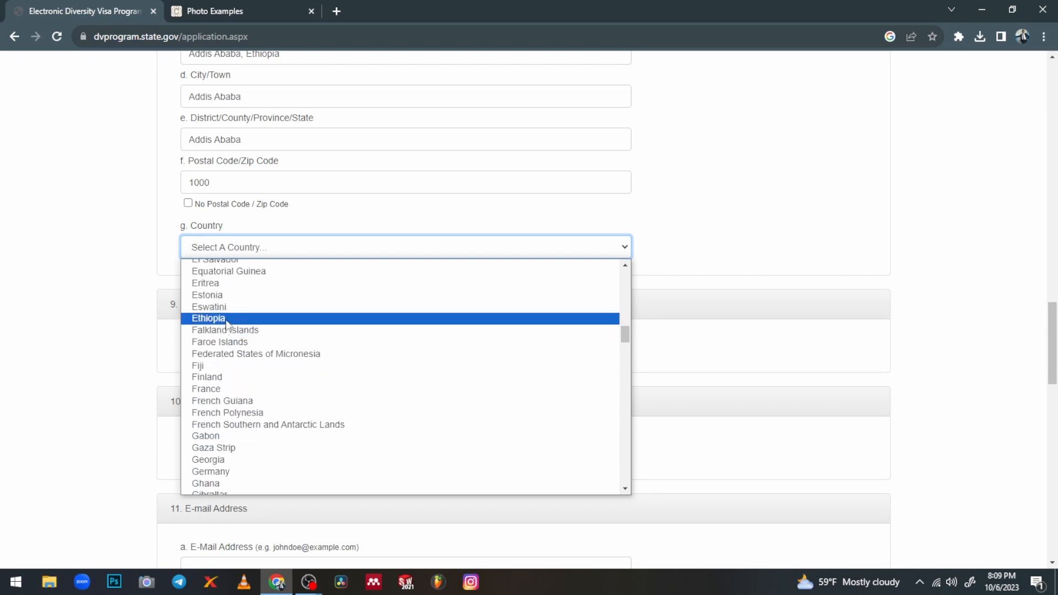
{"action": "left_click", "coordinate": [227, 320]}
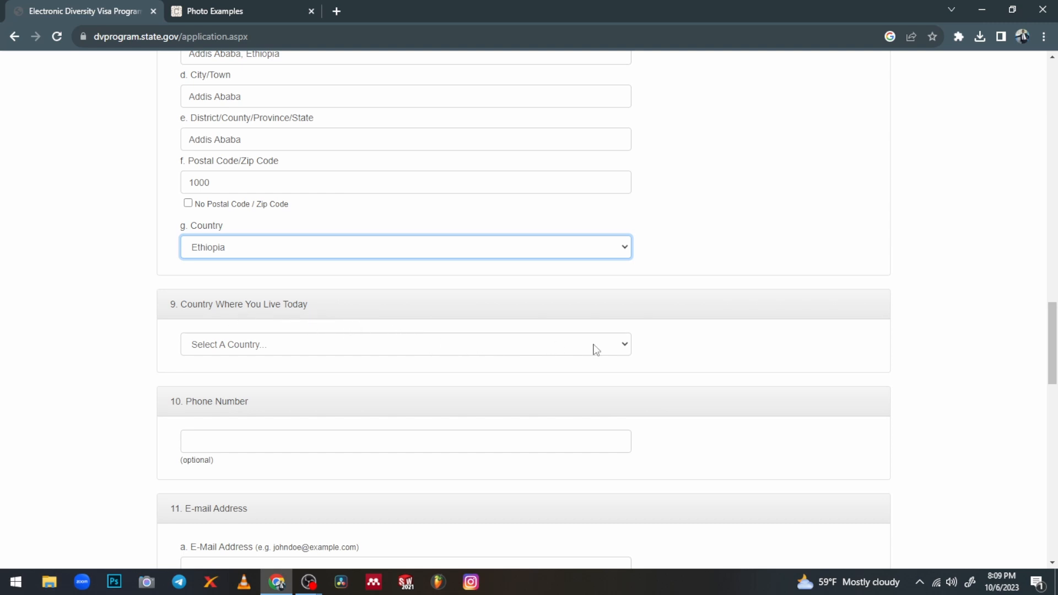
Choose Ethiopia for Country Where You Live Today
{"action": "left_click", "coordinate": [623, 346]}
{"action": "scroll", "coordinate": [282, 228], "scroll_direction": "down", "scroll_amount": 5}
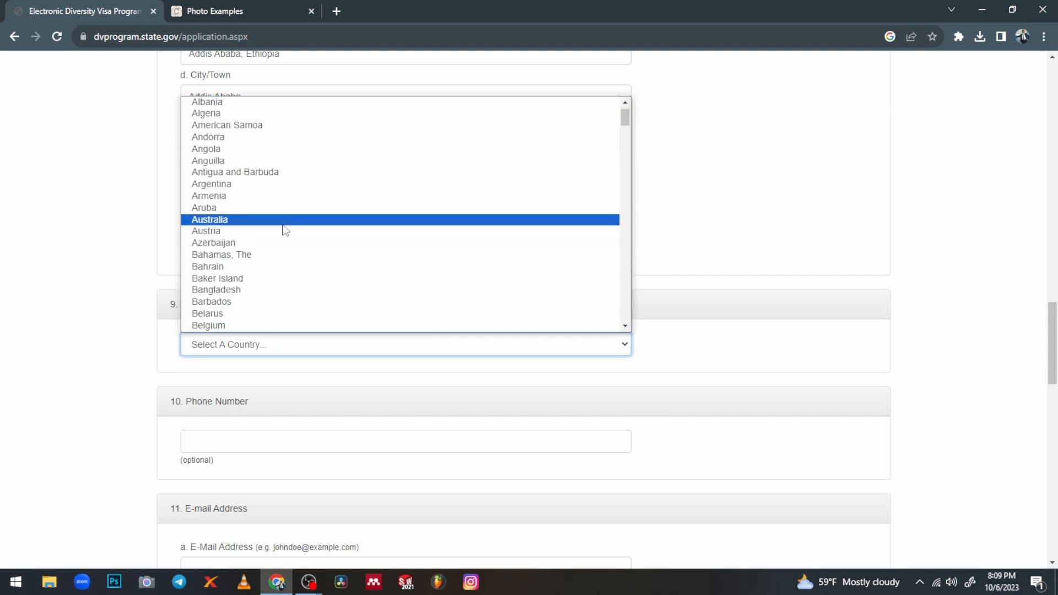
{"action": "scroll", "coordinate": [265, 246], "scroll_direction": "down", "scroll_amount": 3}
{"action": "scroll", "coordinate": [262, 249], "scroll_direction": "up", "scroll_amount": 5}
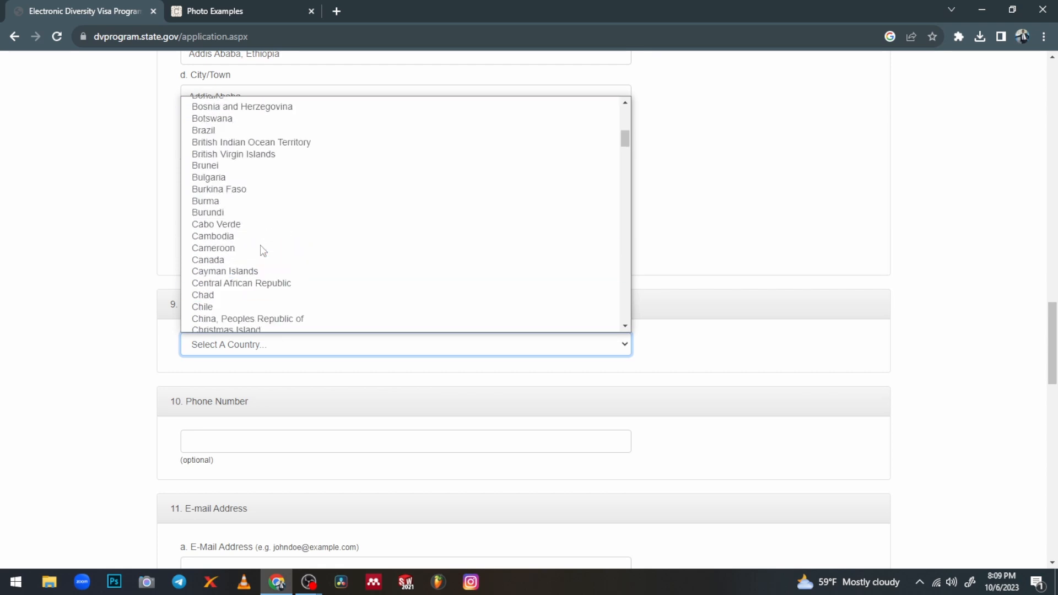
{"action": "scroll", "coordinate": [262, 249], "scroll_direction": "down", "scroll_amount": 8}
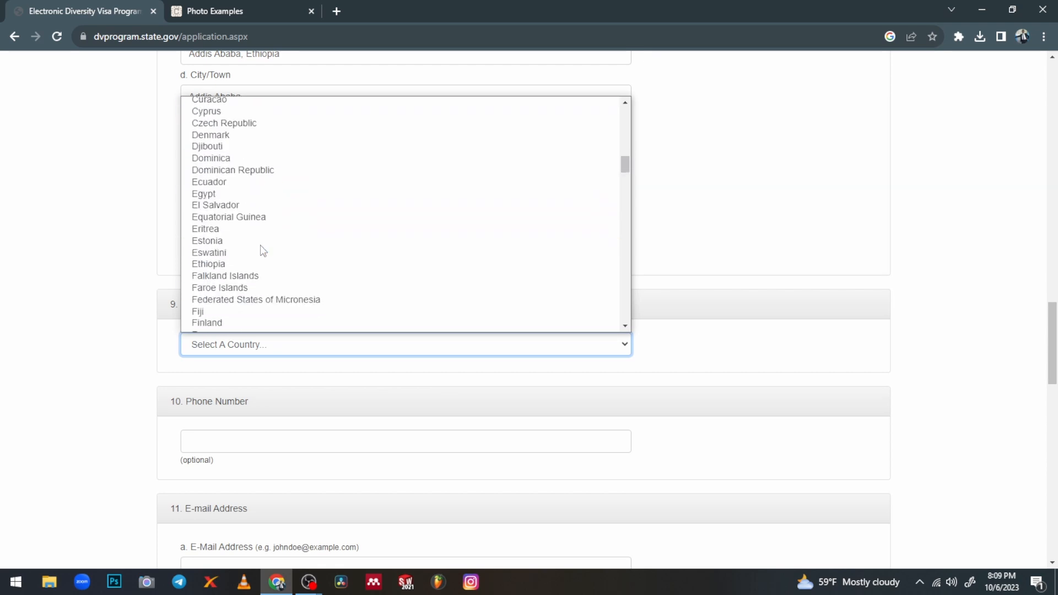
{"action": "left_click", "coordinate": [227, 265]}
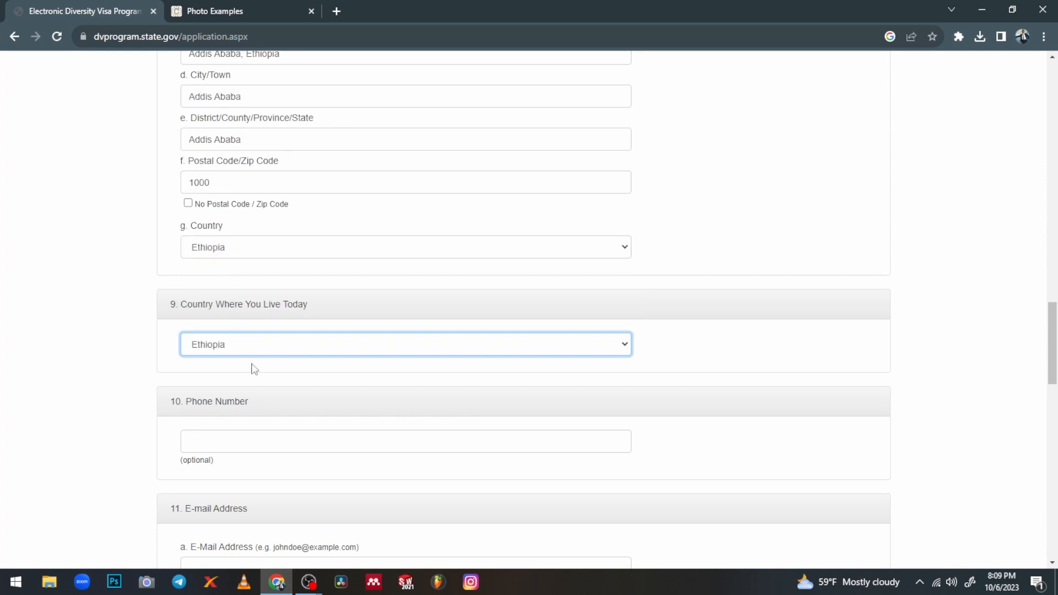
{"action": "scroll", "coordinate": [257, 408], "scroll_direction": "down", "scroll_amount": 1}
{"action": "left_click", "coordinate": [234, 372]}
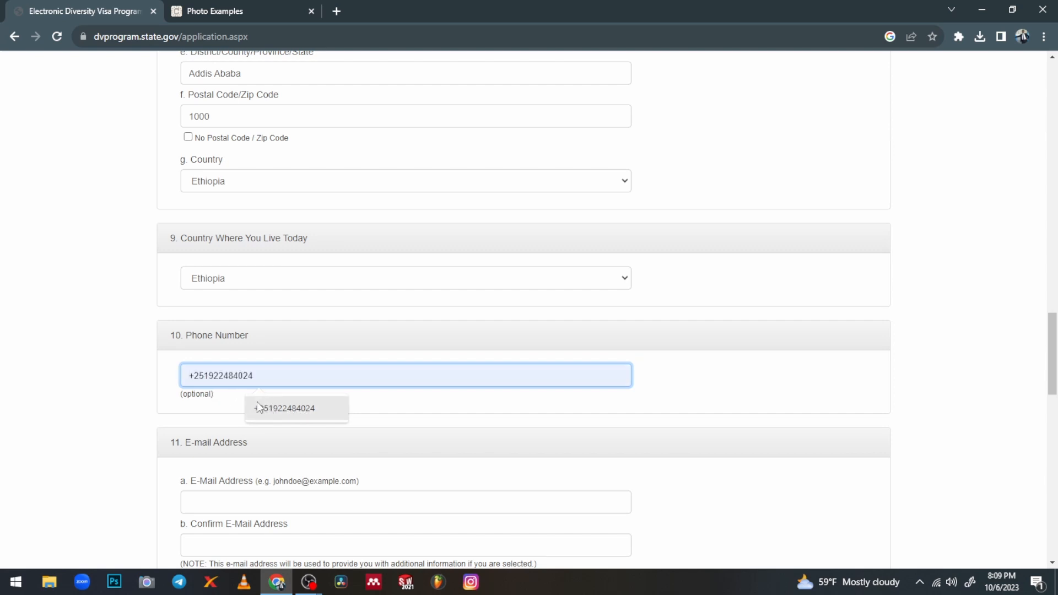
Fill both e-mail address fields with the entrant's saved e-mail from autofill
{"action": "scroll", "coordinate": [235, 415], "scroll_direction": "down", "scroll_amount": 2}
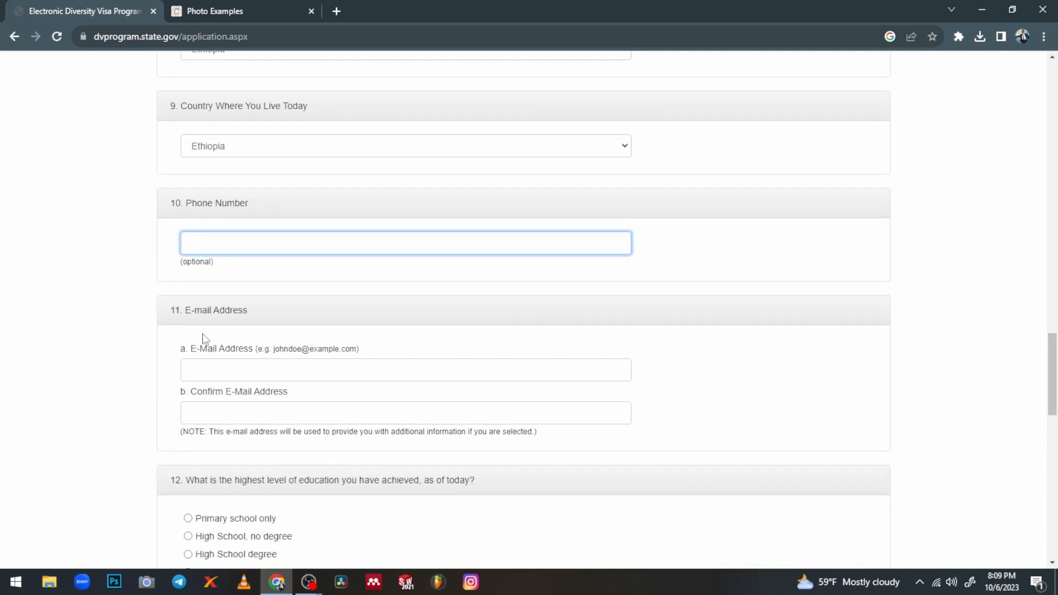
{"action": "left_click", "coordinate": [228, 364]}
{"action": "left_click", "coordinate": [324, 407]}
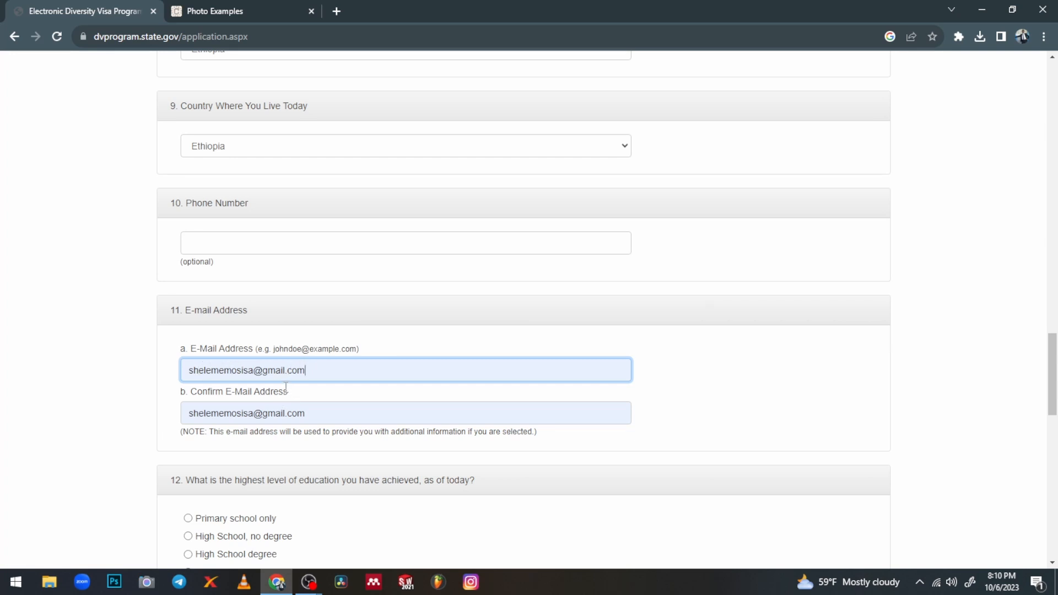
{"action": "scroll", "coordinate": [286, 388], "scroll_direction": "down", "scroll_amount": 1}
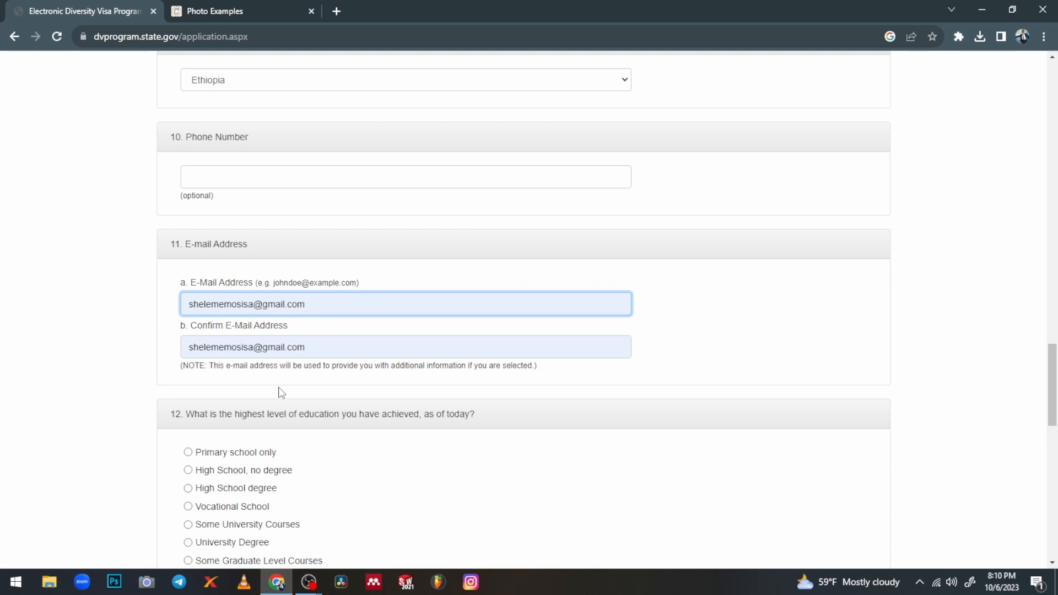
Choose University Degree as the highest level of education
{"action": "scroll", "coordinate": [280, 393], "scroll_direction": "down", "scroll_amount": 1}
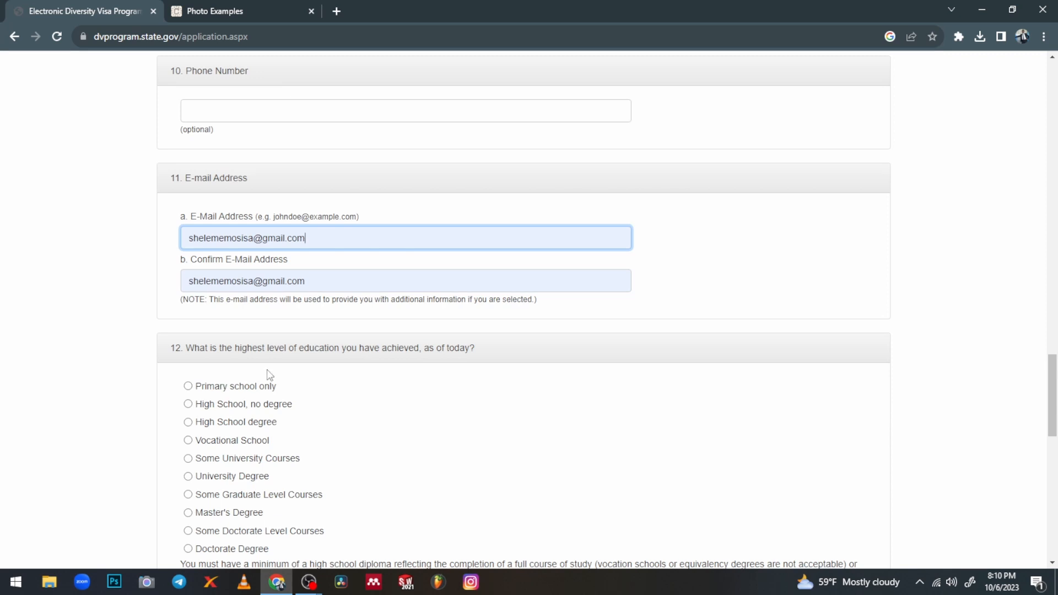
{"action": "scroll", "coordinate": [267, 373], "scroll_direction": "down", "scroll_amount": 1}
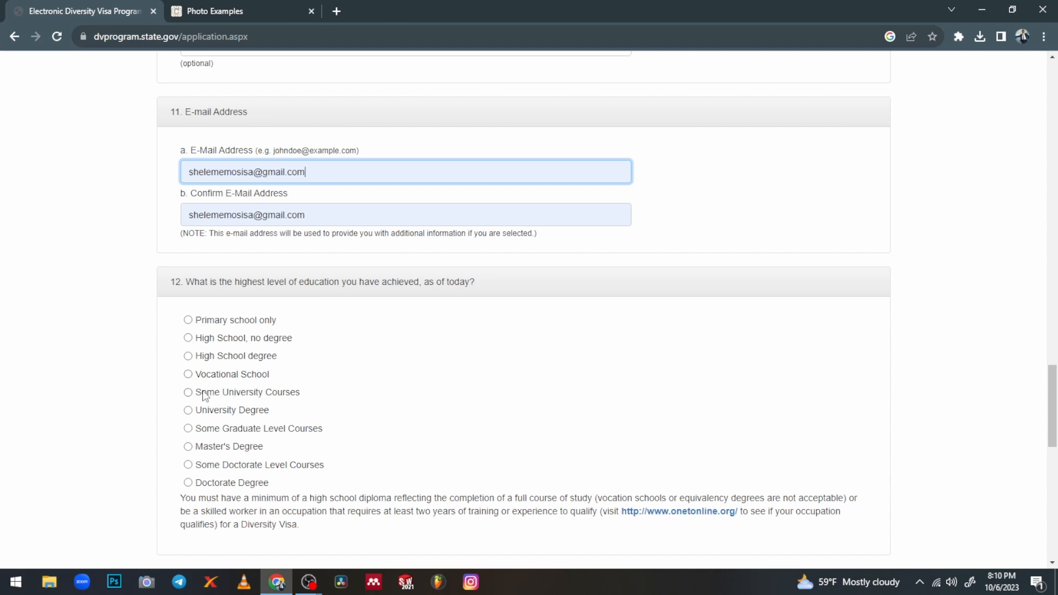
{"action": "scroll", "coordinate": [208, 380], "scroll_direction": "down", "scroll_amount": 1}
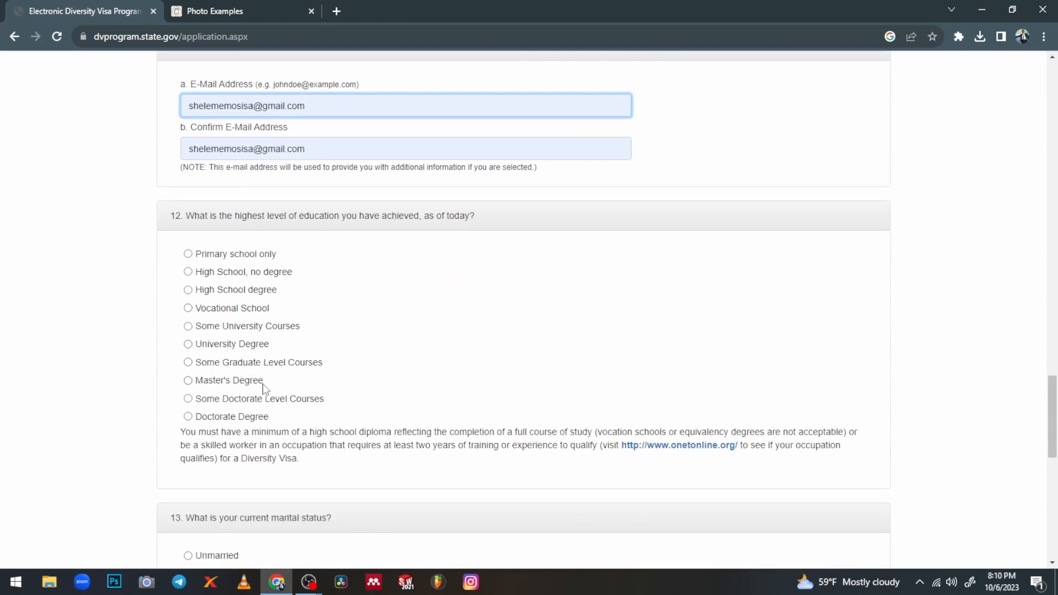
{"action": "left_click", "coordinate": [188, 344]}
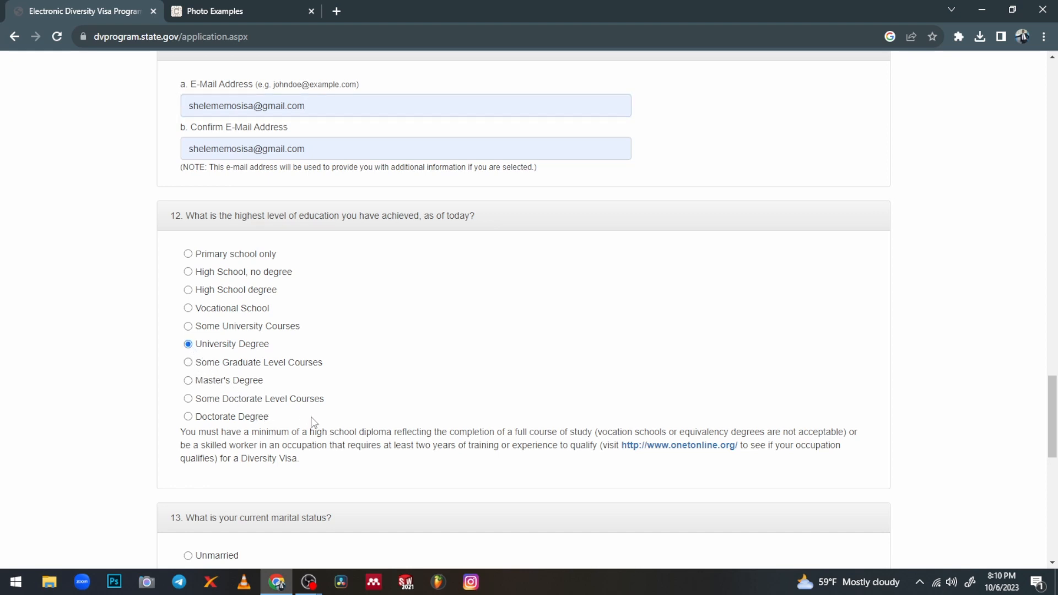
{"action": "scroll", "coordinate": [314, 422], "scroll_direction": "down", "scroll_amount": 1}
{"action": "scroll", "coordinate": [312, 428], "scroll_direction": "down", "scroll_amount": 4}
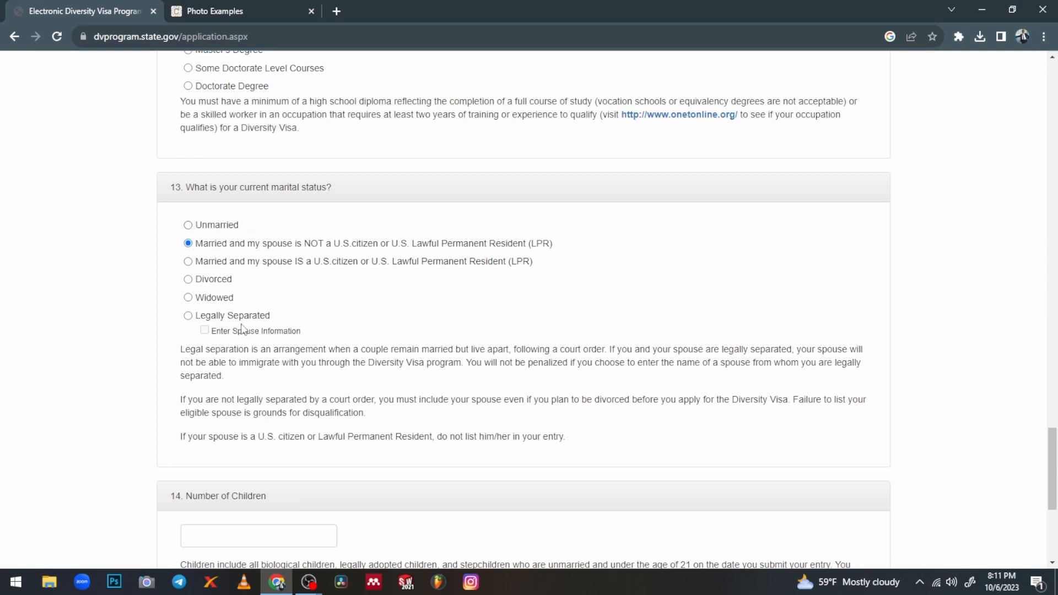
Enter 1 as the Number of Children and continue to Part Two
{"action": "scroll", "coordinate": [218, 278], "scroll_direction": "down", "scroll_amount": 2}
{"action": "scroll", "coordinate": [218, 283], "scroll_direction": "down", "scroll_amount": 2}
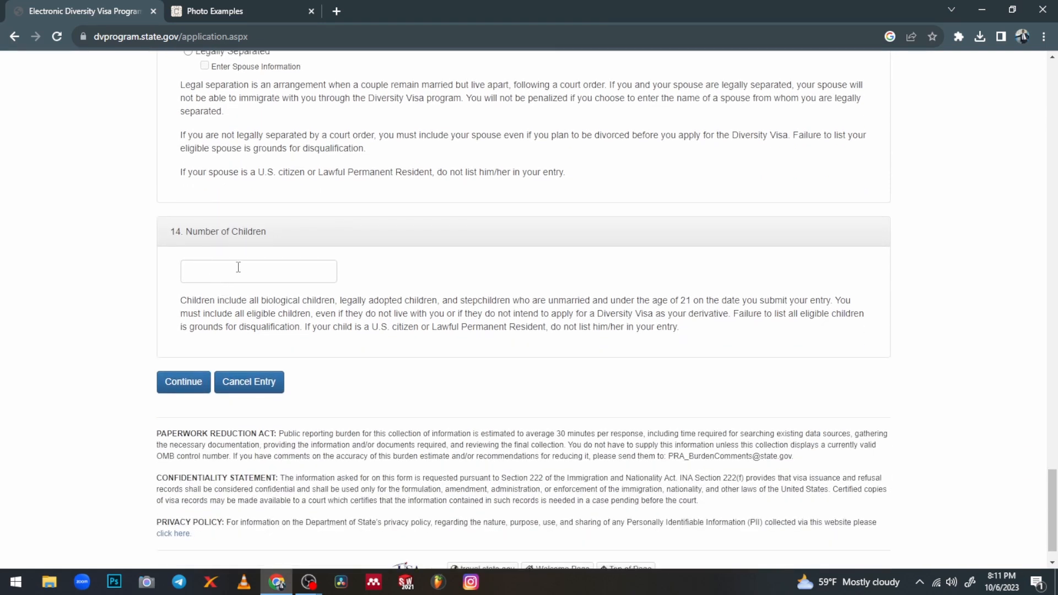
{"action": "left_click", "coordinate": [234, 268]}
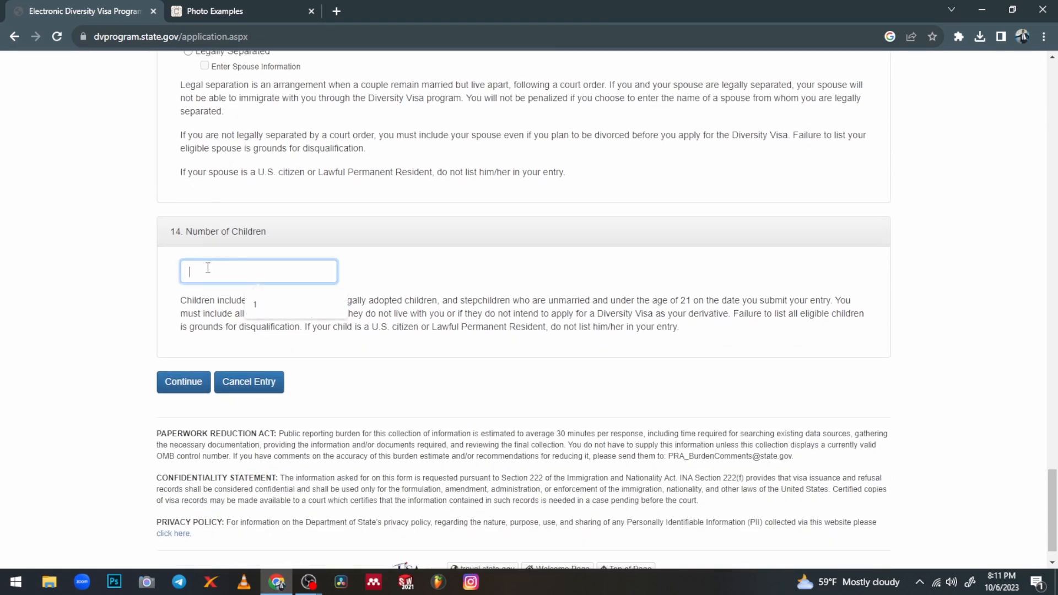
{"action": "type", "text": "1"}
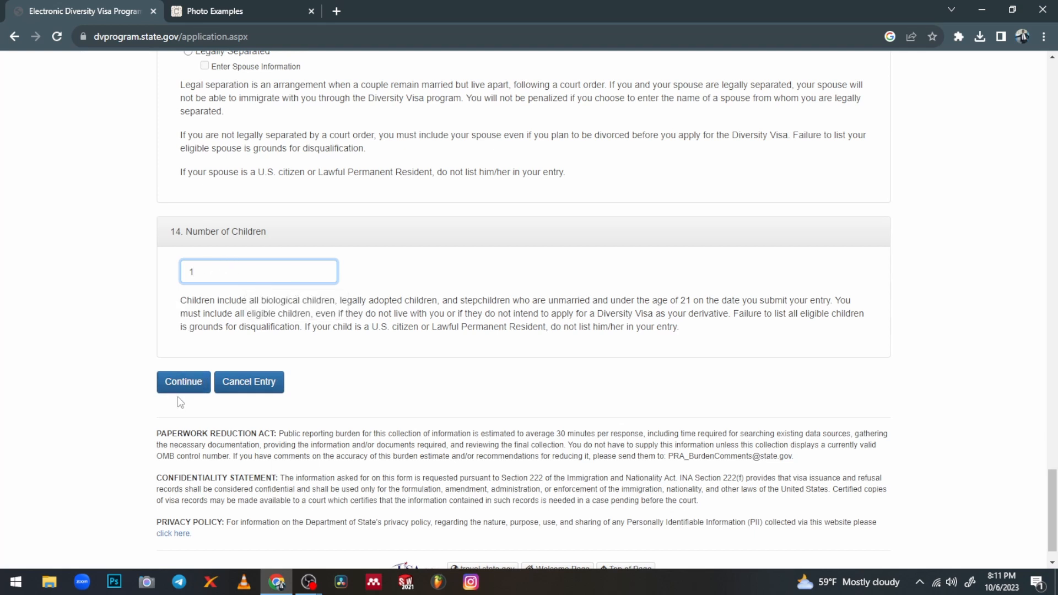
{"action": "left_click", "coordinate": [191, 385]}
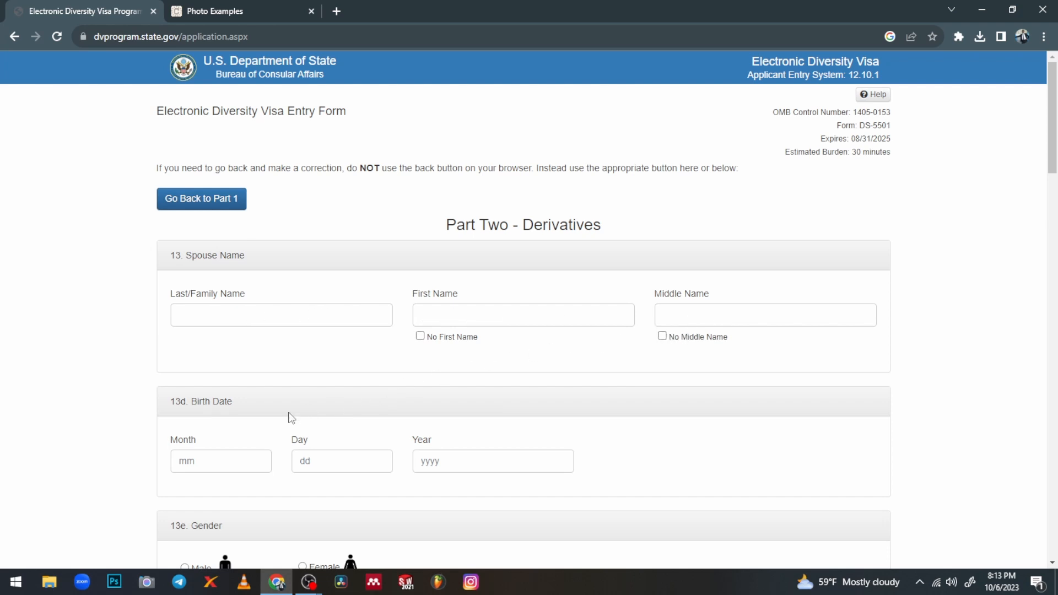
Scroll past the empty spouse fields down to the Child #1 Name and Birth Date section
{"action": "scroll", "coordinate": [291, 418], "scroll_direction": "down", "scroll_amount": 2}
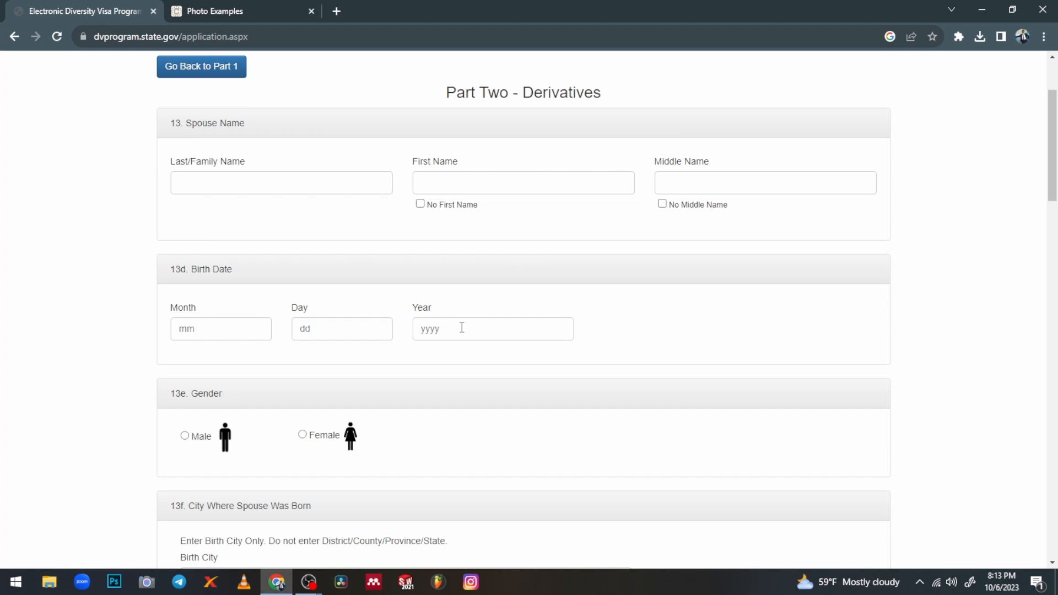
{"action": "scroll", "coordinate": [461, 327], "scroll_direction": "down", "scroll_amount": 3}
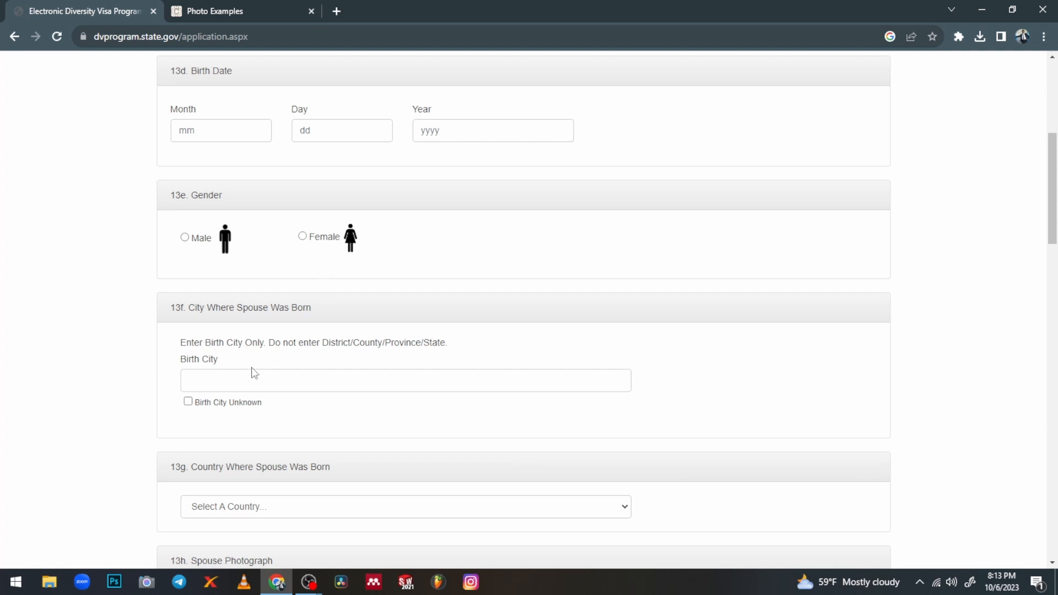
{"action": "scroll", "coordinate": [271, 373], "scroll_direction": "down", "scroll_amount": 2}
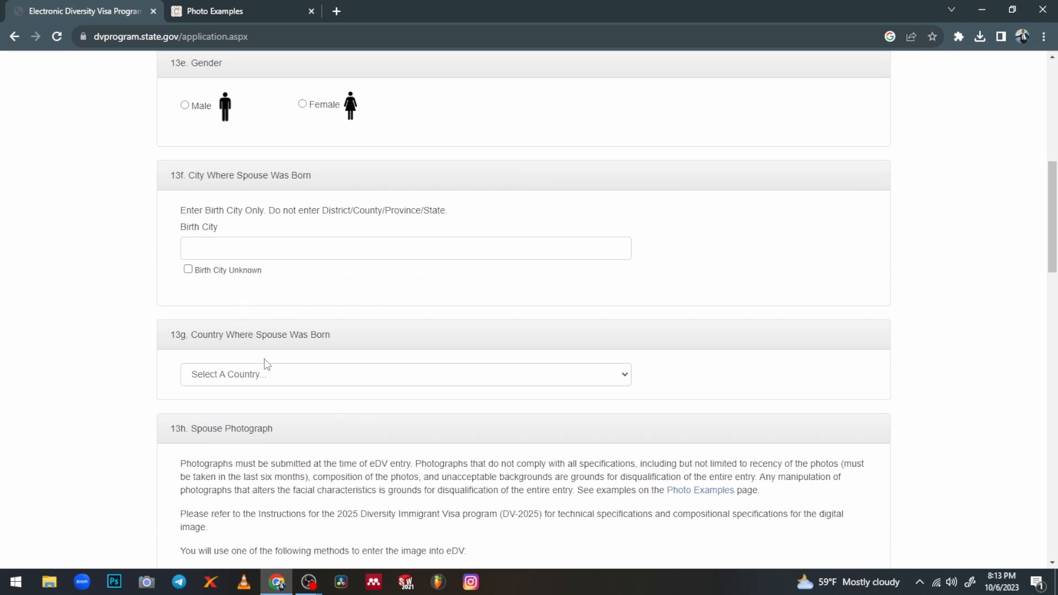
{"action": "scroll", "coordinate": [263, 363], "scroll_direction": "down", "scroll_amount": 1}
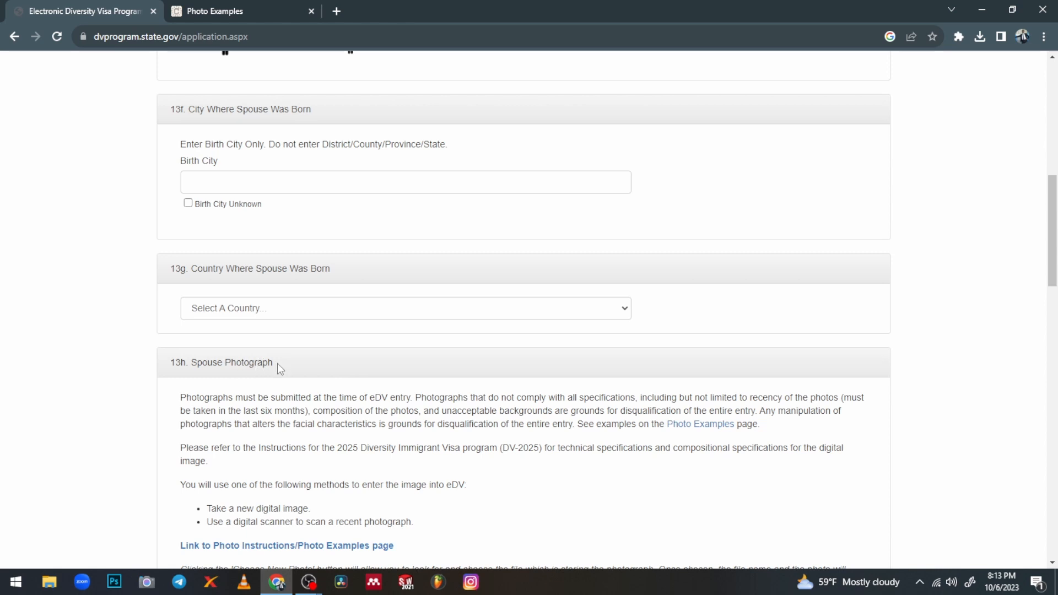
{"action": "scroll", "coordinate": [276, 363], "scroll_direction": "down", "scroll_amount": 3}
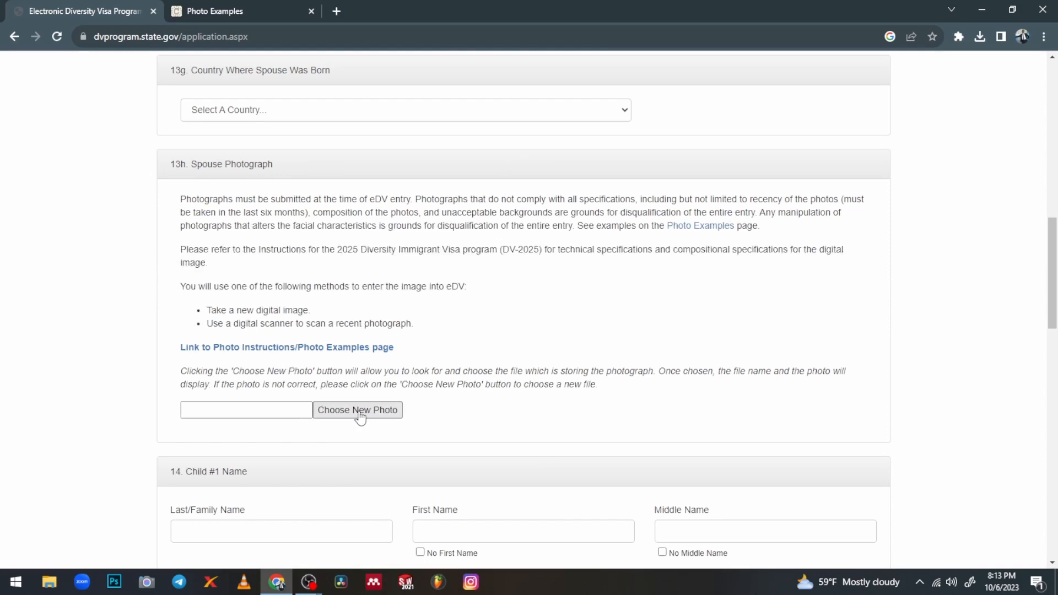
{"action": "scroll", "coordinate": [358, 411], "scroll_direction": "down", "scroll_amount": 2}
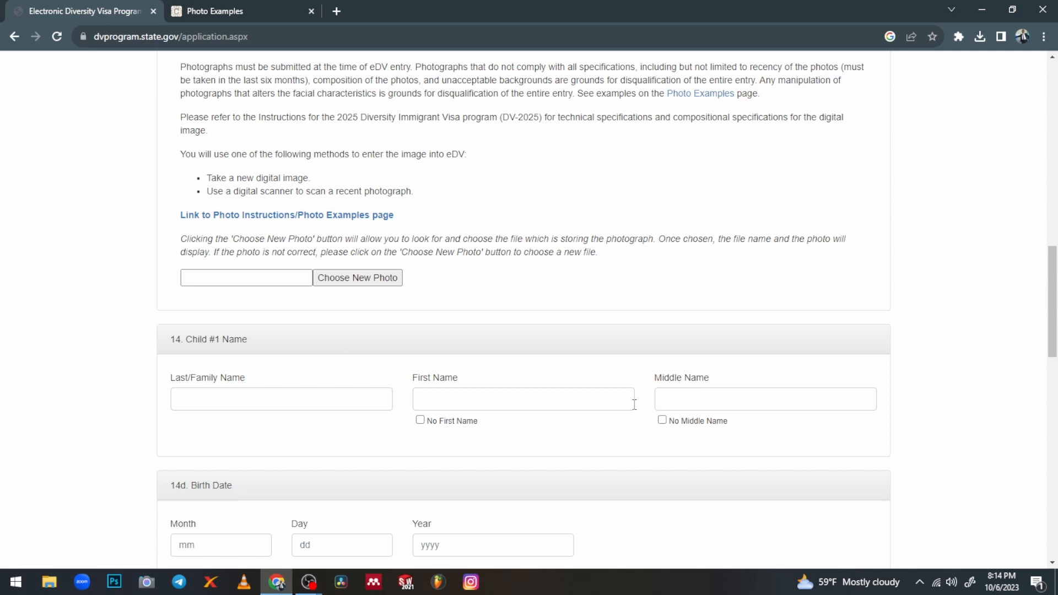
{"action": "scroll", "coordinate": [573, 398], "scroll_direction": "down", "scroll_amount": 2}
{"action": "scroll", "coordinate": [330, 379], "scroll_direction": "down", "scroll_amount": 1}
{"action": "scroll", "coordinate": [330, 381], "scroll_direction": "down", "scroll_amount": 2}
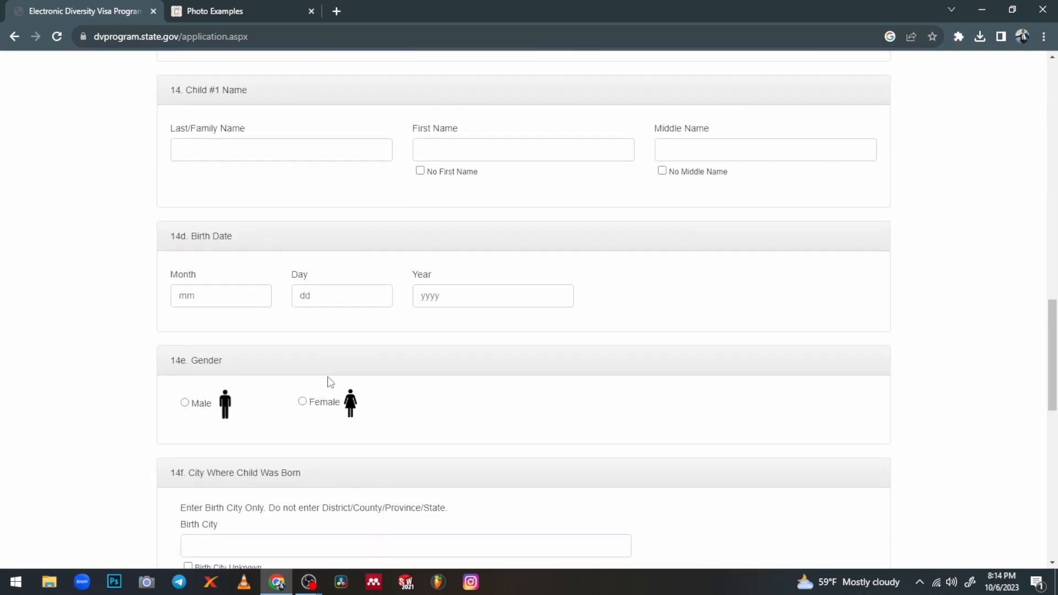
{"action": "scroll", "coordinate": [247, 334], "scroll_direction": "down", "scroll_amount": 1}
{"action": "scroll", "coordinate": [246, 335], "scroll_direction": "down", "scroll_amount": 4}
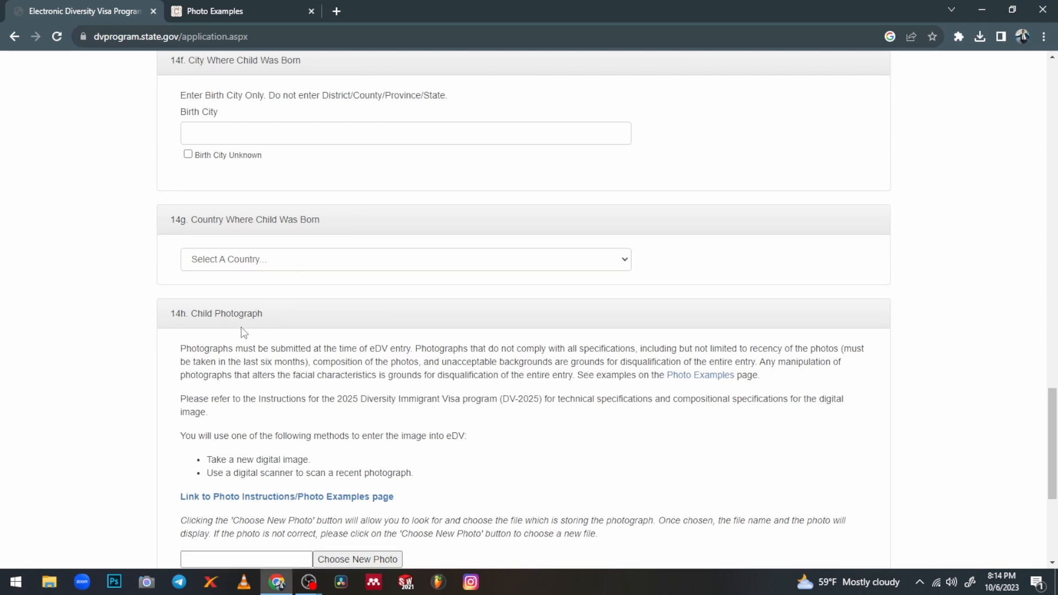
{"action": "scroll", "coordinate": [243, 329], "scroll_direction": "down", "scroll_amount": 1}
{"action": "scroll", "coordinate": [263, 301], "scroll_direction": "down", "scroll_amount": 2}
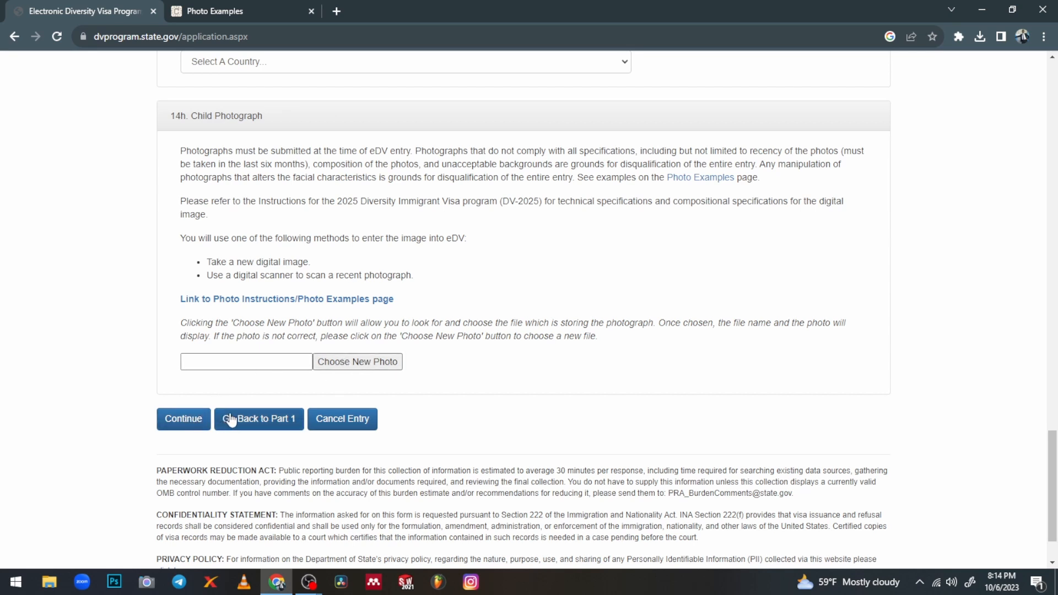
{"action": "scroll", "coordinate": [329, 237], "scroll_direction": "up", "scroll_amount": 3}
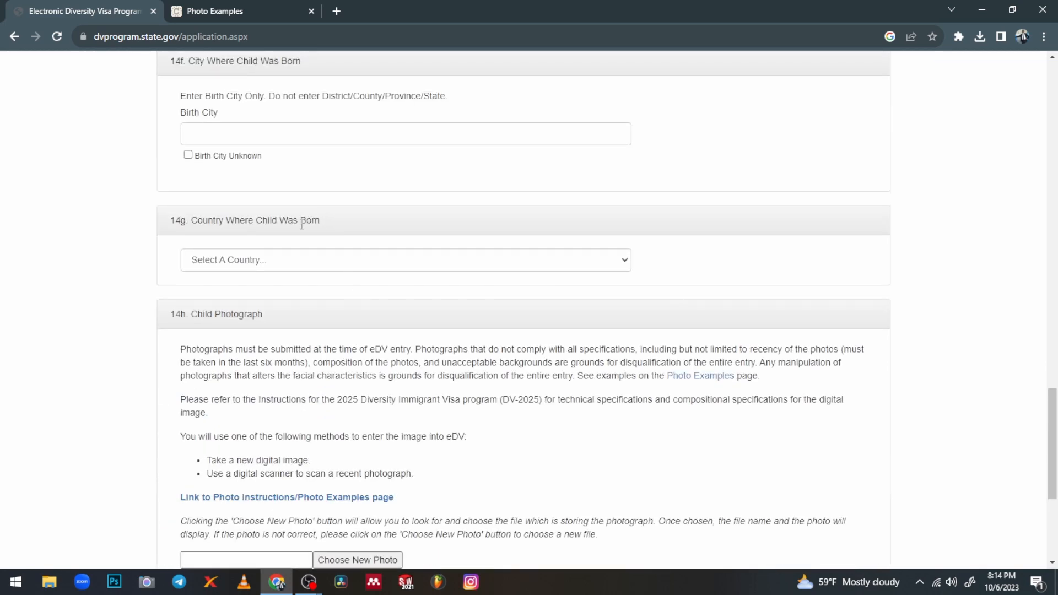
{"action": "scroll", "coordinate": [259, 209], "scroll_direction": "up", "scroll_amount": 4}
{"action": "scroll", "coordinate": [222, 189], "scroll_direction": "up", "scroll_amount": 2}
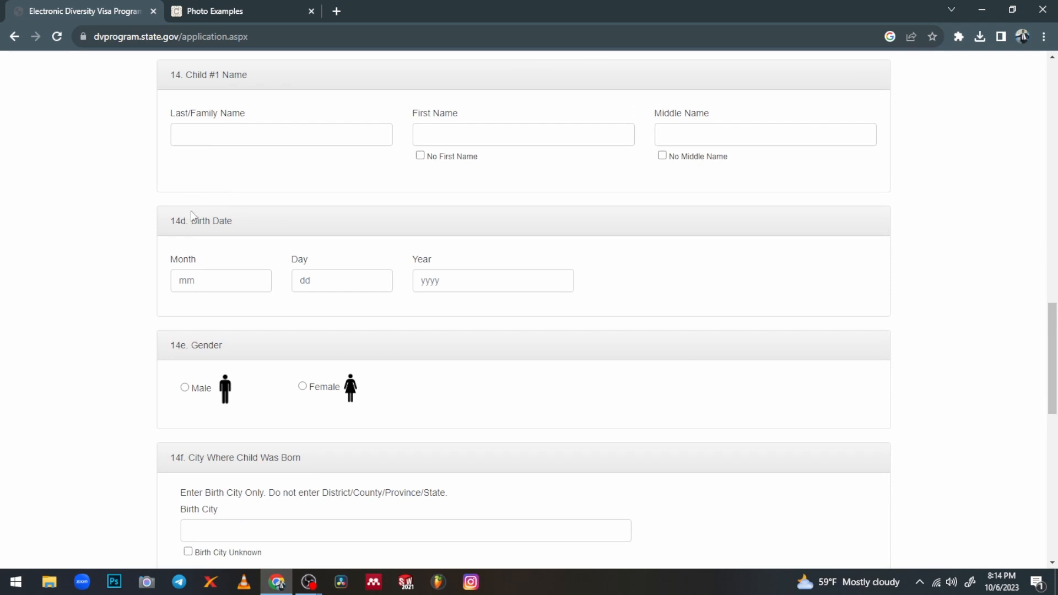
{"action": "scroll", "coordinate": [208, 215], "scroll_direction": "up", "scroll_amount": 3}
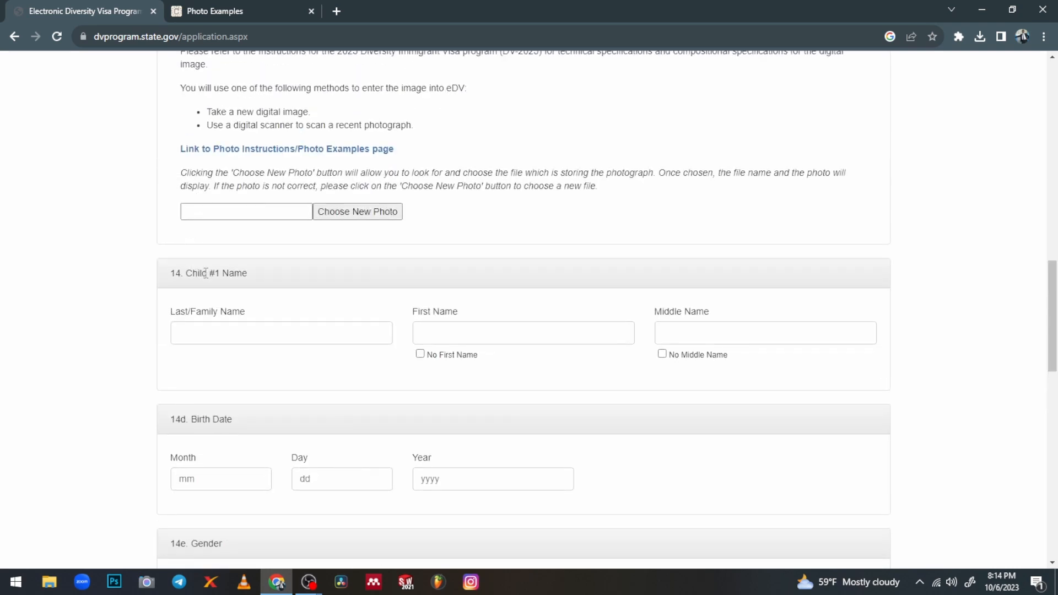
{"action": "scroll", "coordinate": [242, 289], "scroll_direction": "down", "scroll_amount": 12}
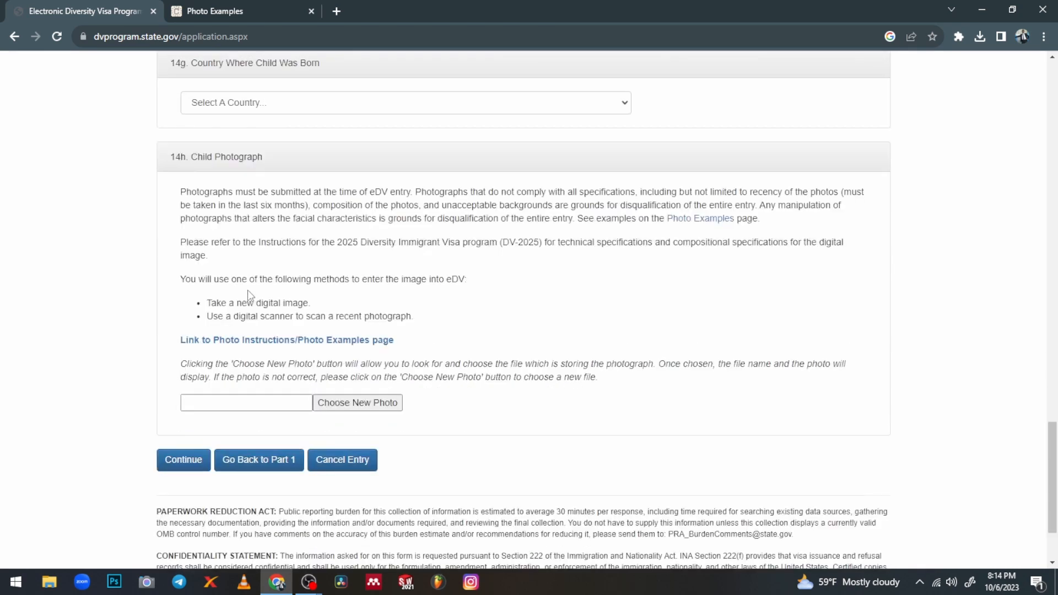
{"action": "scroll", "coordinate": [258, 324], "scroll_direction": "up", "scroll_amount": 5}
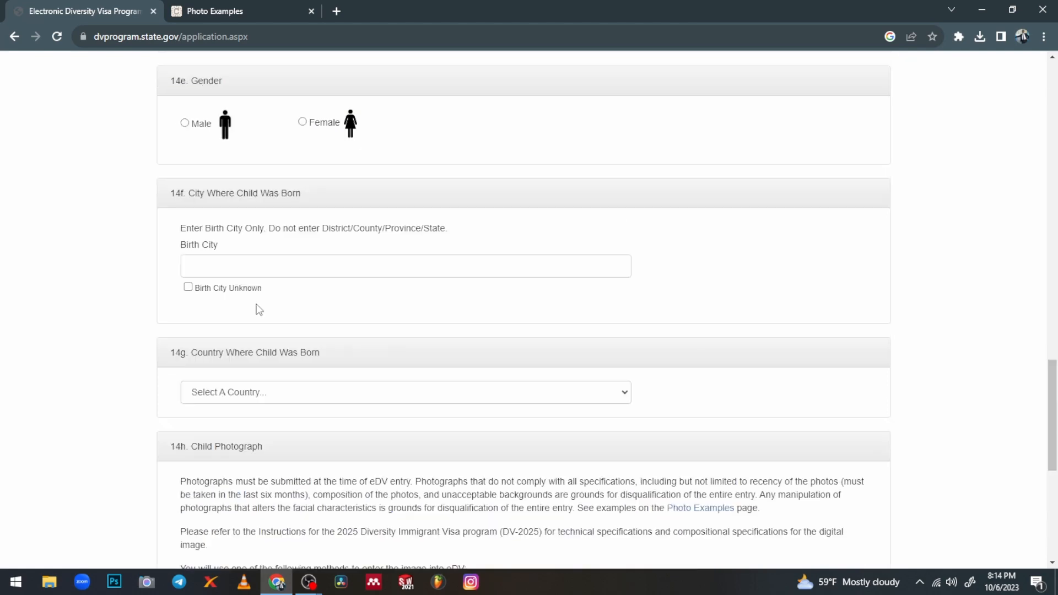
{"action": "scroll", "coordinate": [256, 300], "scroll_direction": "up", "scroll_amount": 10}
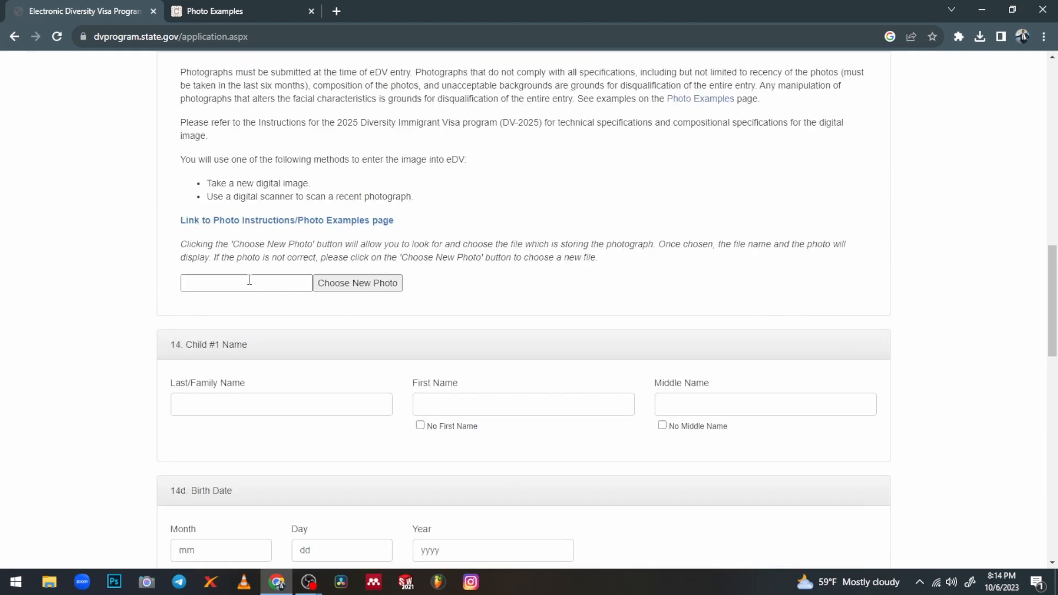
{"action": "scroll", "coordinate": [245, 305], "scroll_direction": "down", "scroll_amount": 15}
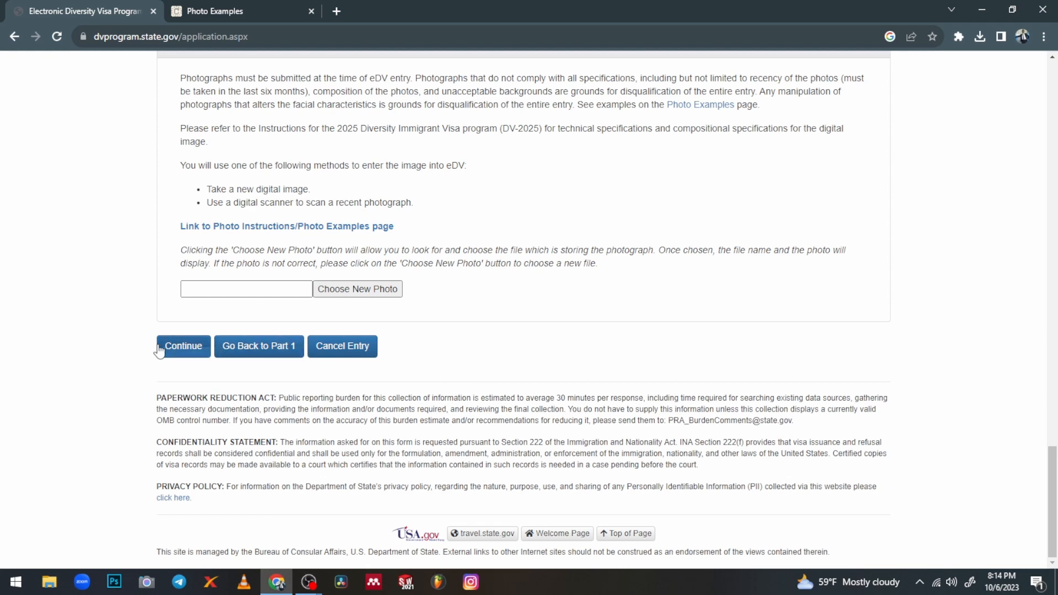
{"action": "scroll", "coordinate": [517, 314], "scroll_direction": "up", "scroll_amount": 15}
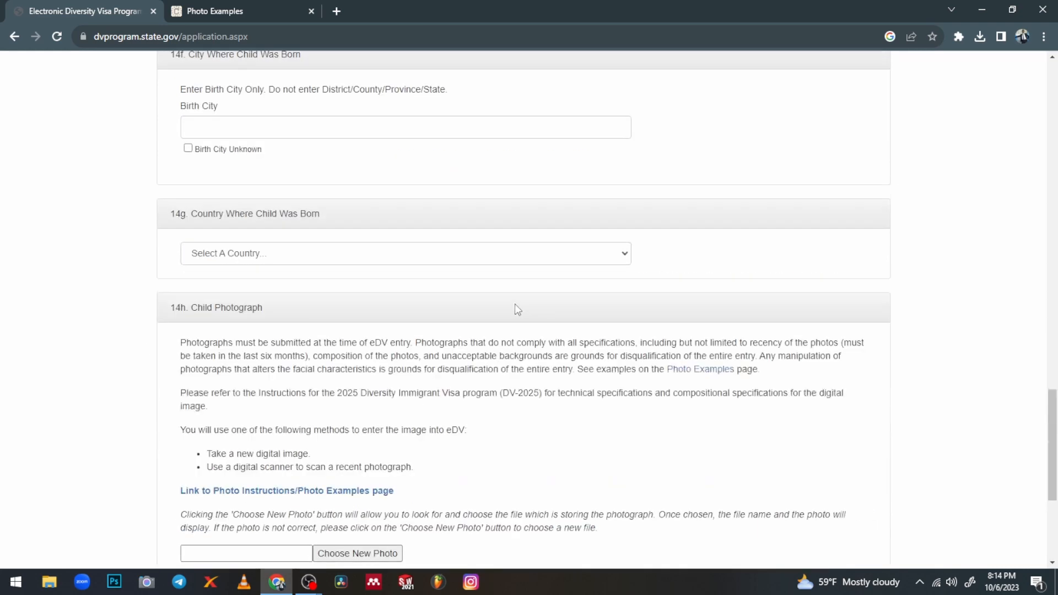
{"action": "scroll", "coordinate": [424, 309], "scroll_direction": "up", "scroll_amount": 20}
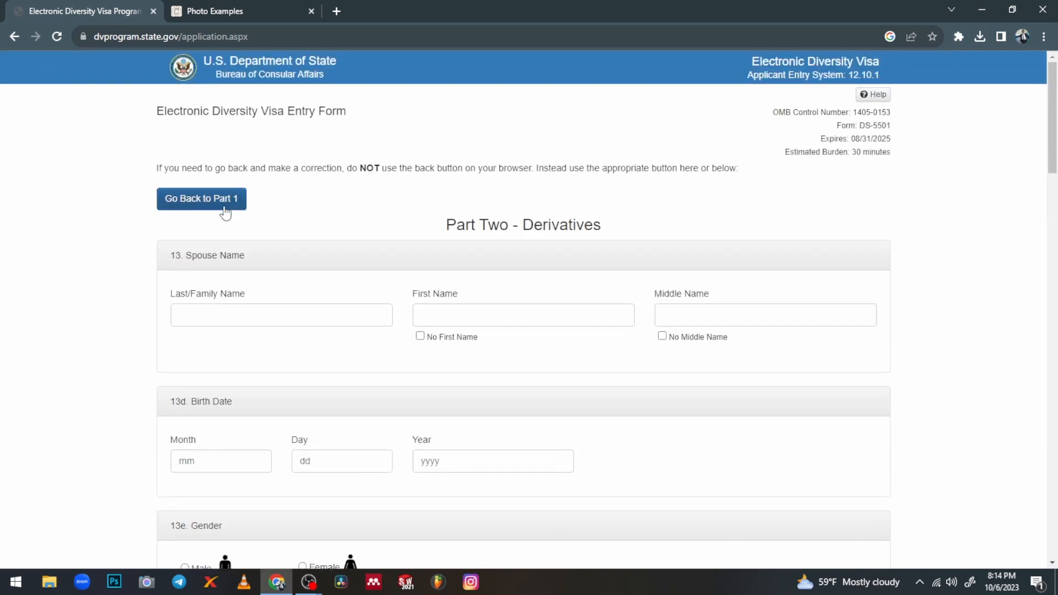
Return to Part One, change Number of Children from 1 to 0, and continue to review
{"action": "left_click", "coordinate": [196, 202]}
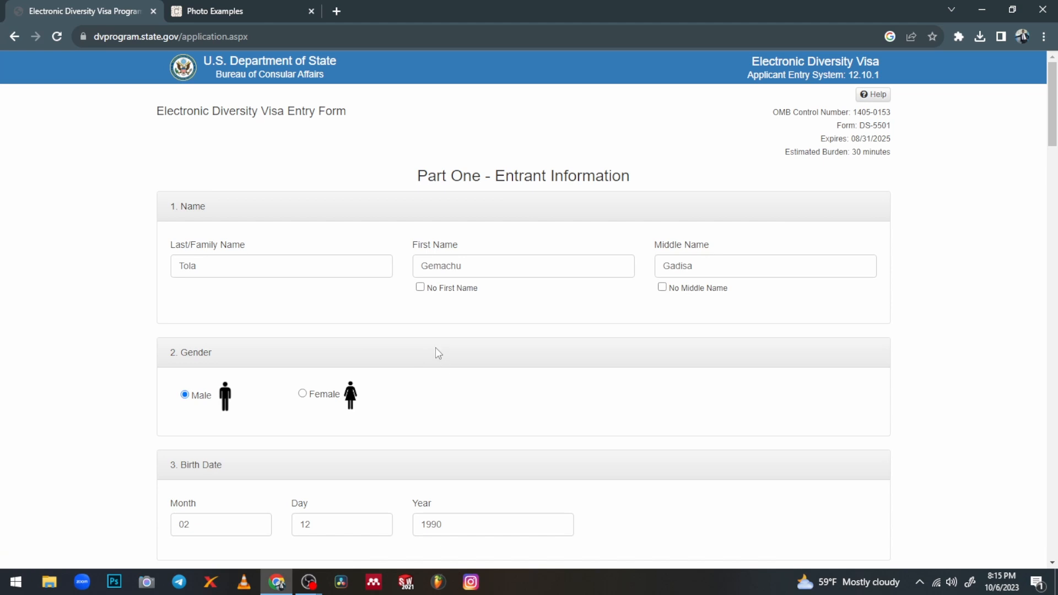
{"action": "scroll", "coordinate": [438, 352], "scroll_direction": "down", "scroll_amount": 15}
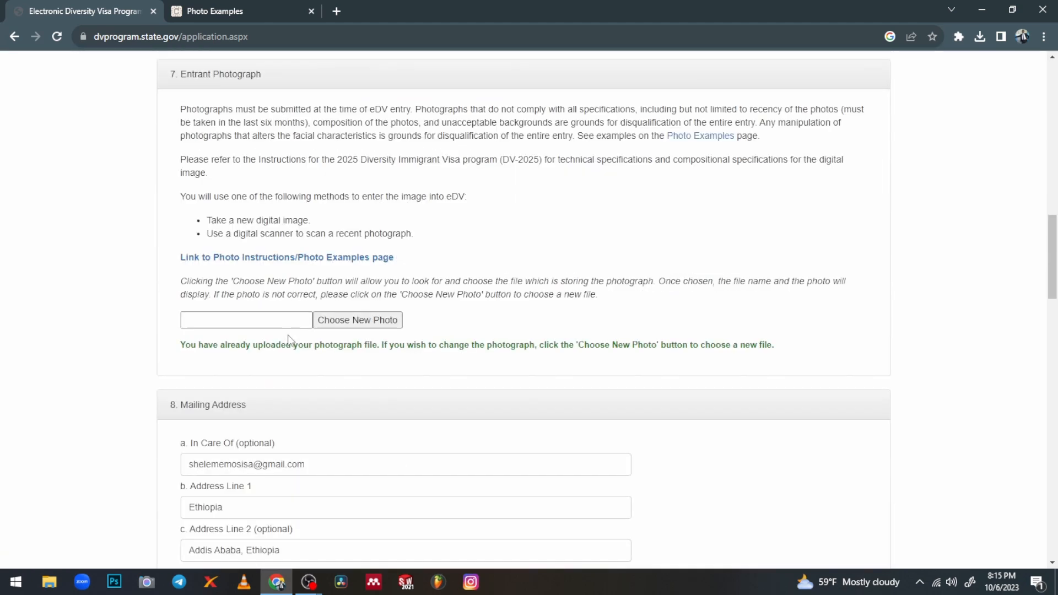
{"action": "scroll", "coordinate": [288, 340], "scroll_direction": "down", "scroll_amount": 5}
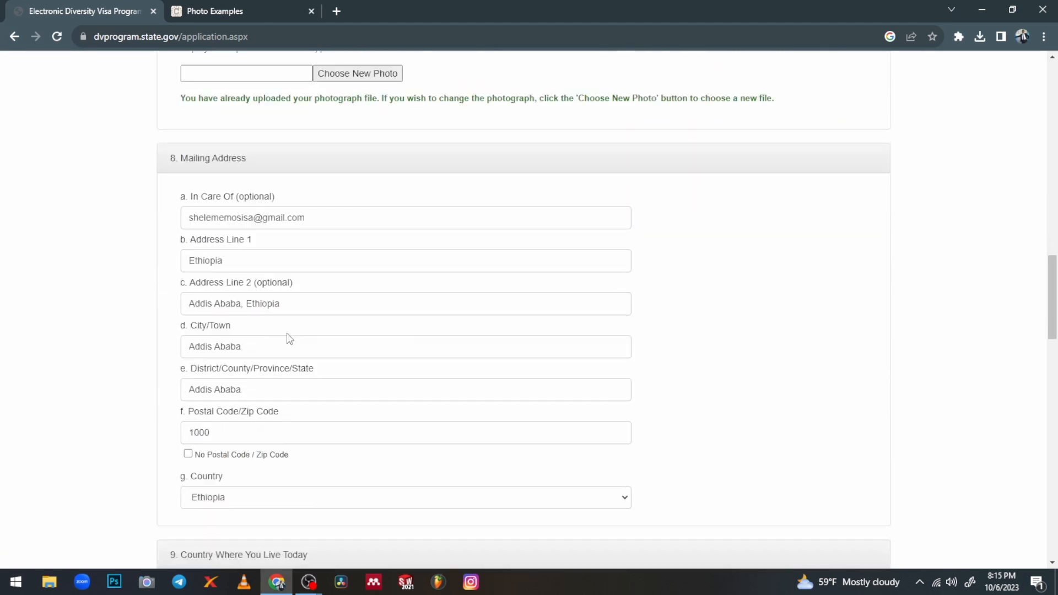
{"action": "scroll", "coordinate": [289, 340], "scroll_direction": "down", "scroll_amount": 7}
{"action": "scroll", "coordinate": [288, 340], "scroll_direction": "down", "scroll_amount": 5}
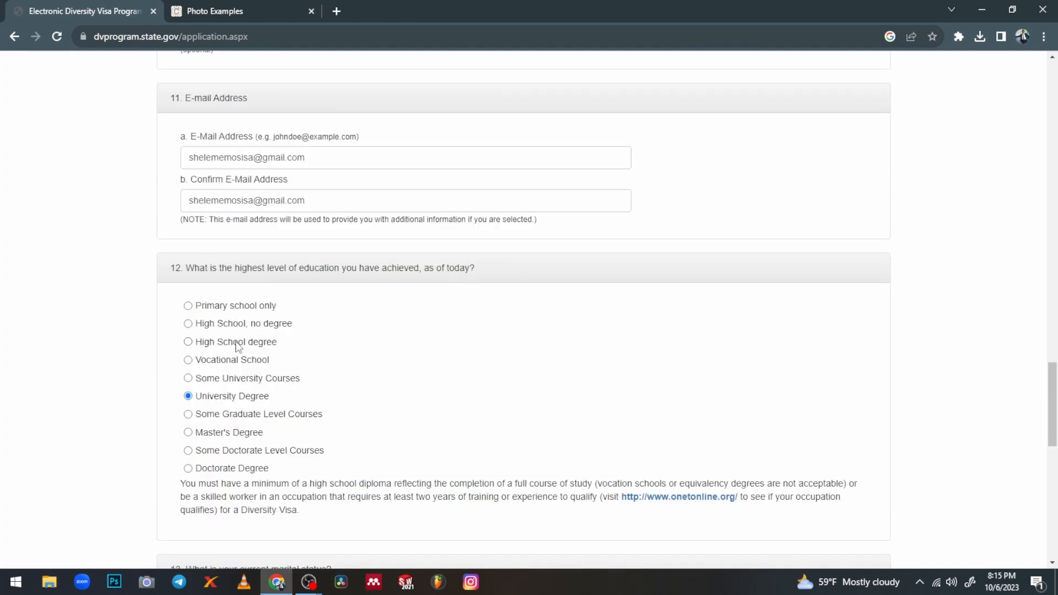
{"action": "scroll", "coordinate": [237, 346], "scroll_direction": "down", "scroll_amount": 6}
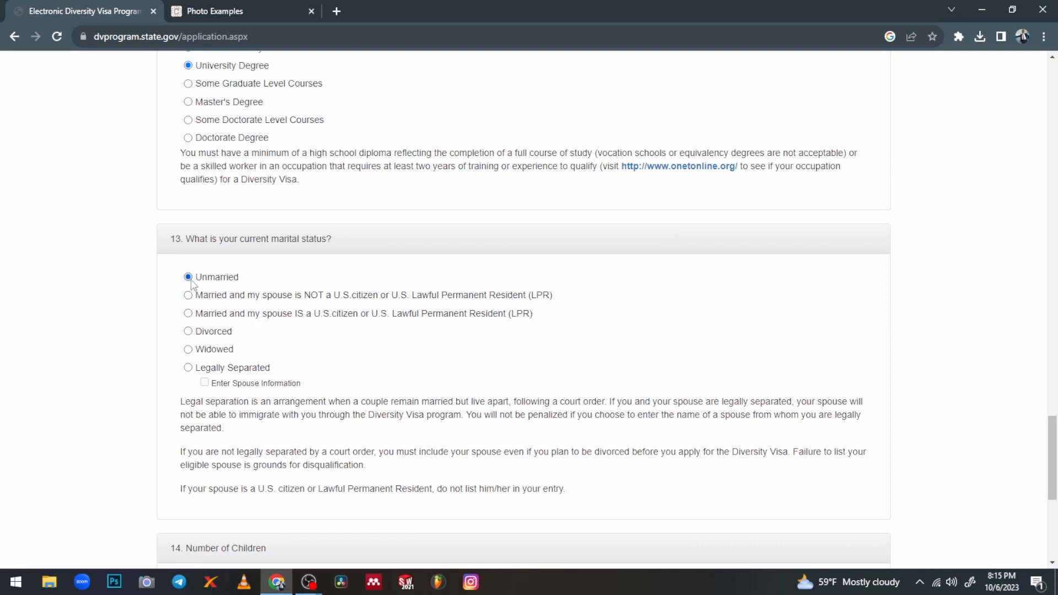
{"action": "scroll", "coordinate": [207, 286], "scroll_direction": "down", "scroll_amount": 5}
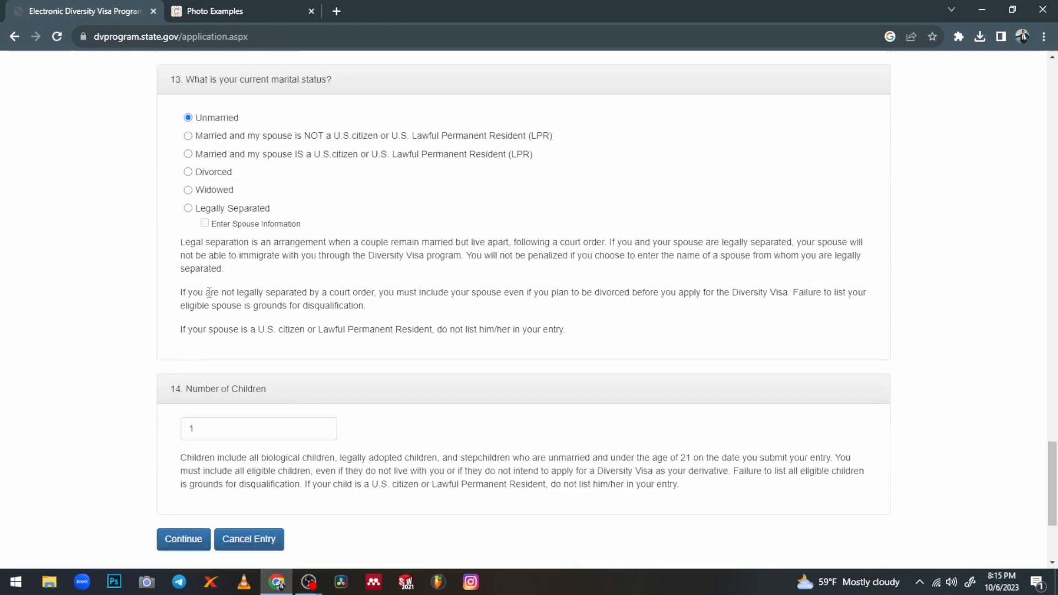
{"action": "left_click", "coordinate": [204, 262]}
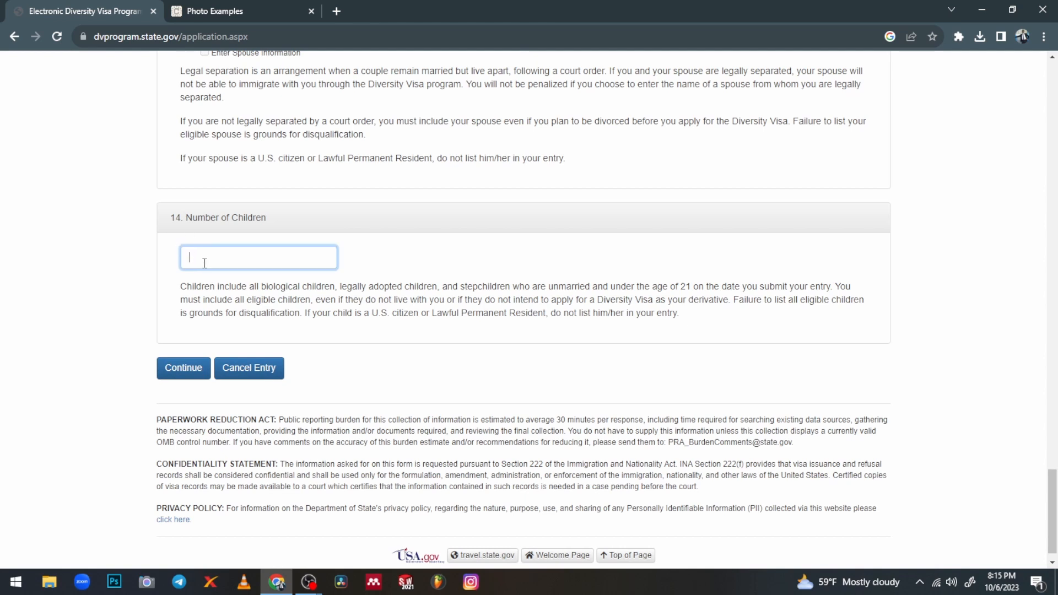
{"action": "left_click", "coordinate": [189, 375]}
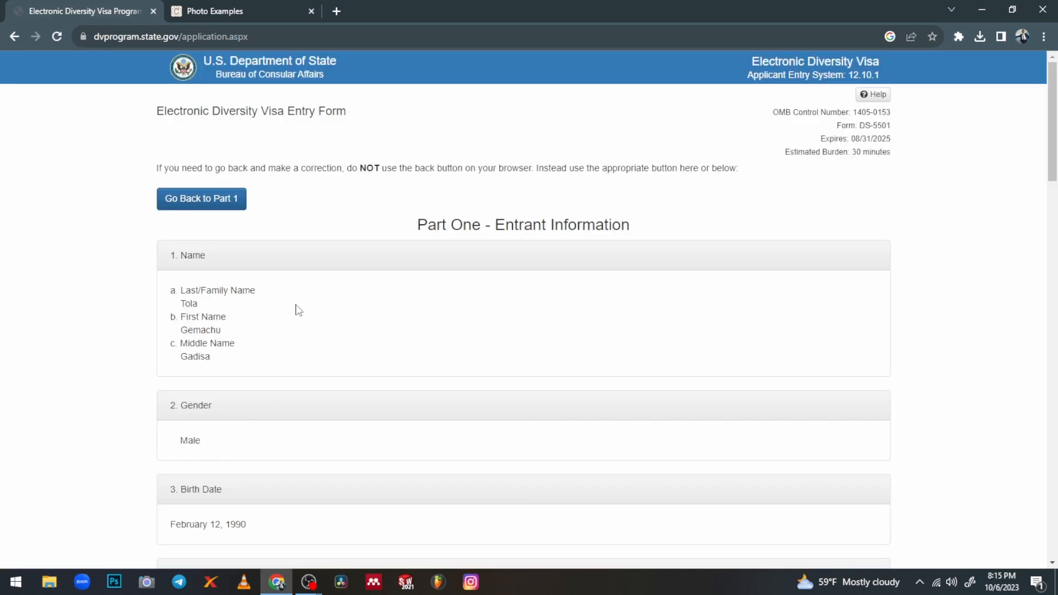
{"action": "scroll", "coordinate": [296, 309], "scroll_direction": "down", "scroll_amount": 6}
{"action": "scroll", "coordinate": [301, 312], "scroll_direction": "up", "scroll_amount": 6}
{"action": "scroll", "coordinate": [217, 364], "scroll_direction": "down", "scroll_amount": 1}
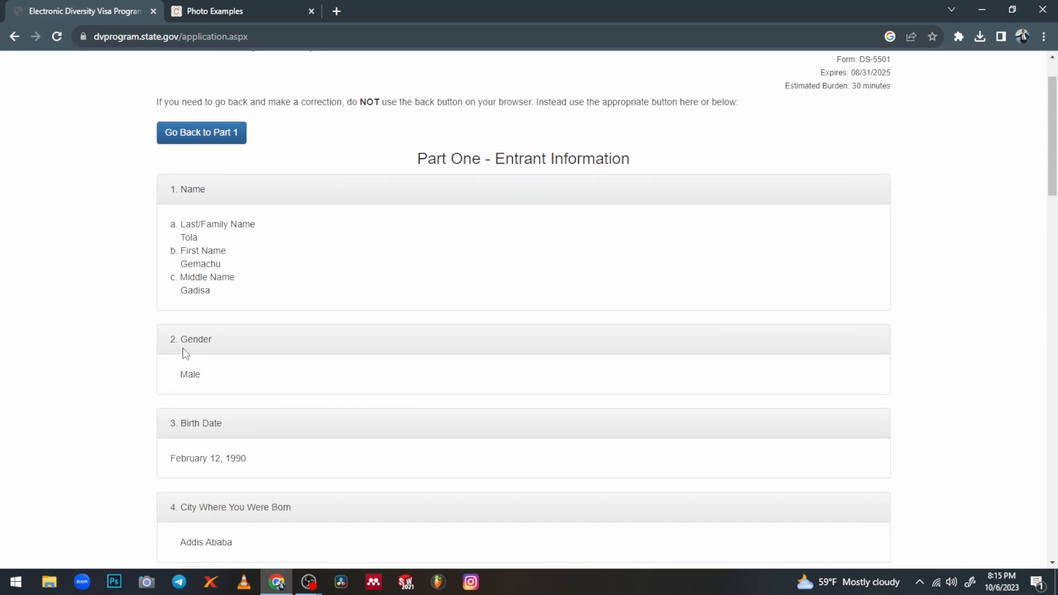
{"action": "scroll", "coordinate": [185, 354], "scroll_direction": "down", "scroll_amount": 1}
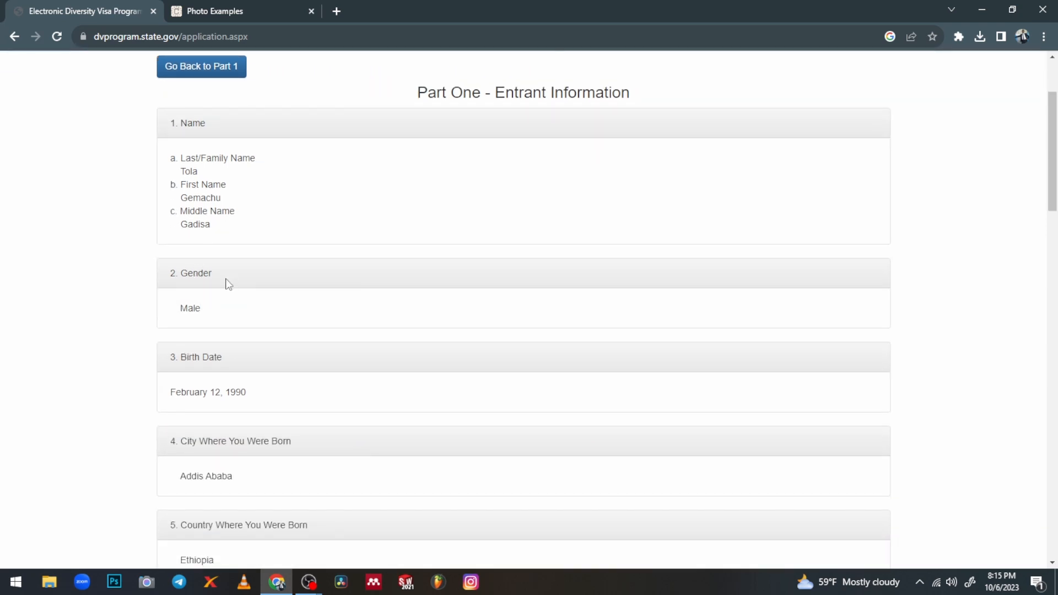
{"action": "scroll", "coordinate": [208, 313], "scroll_direction": "down", "scroll_amount": 2}
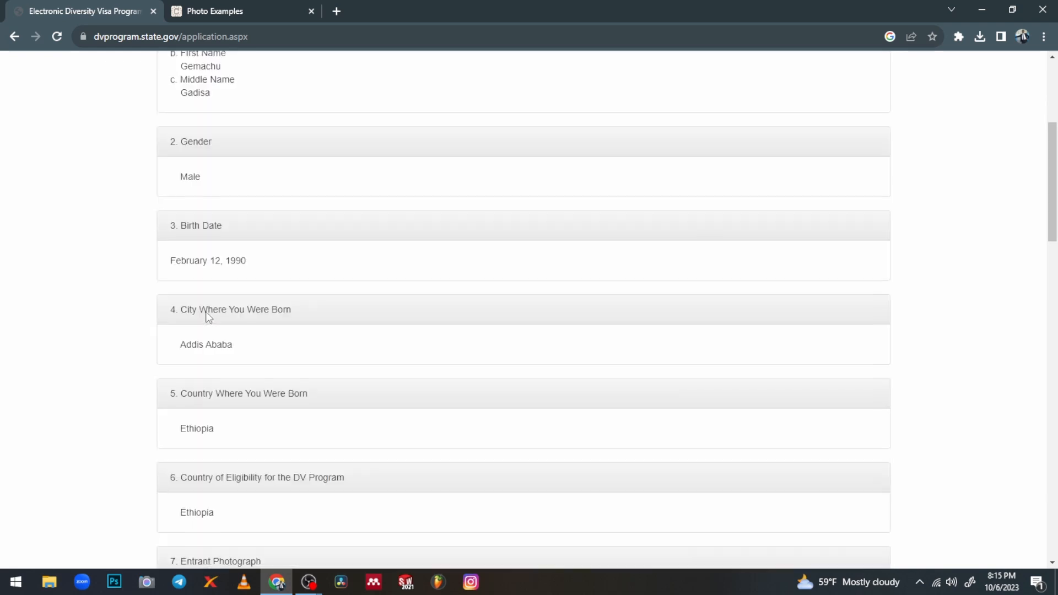
{"action": "scroll", "coordinate": [217, 287], "scroll_direction": "down", "scroll_amount": 1}
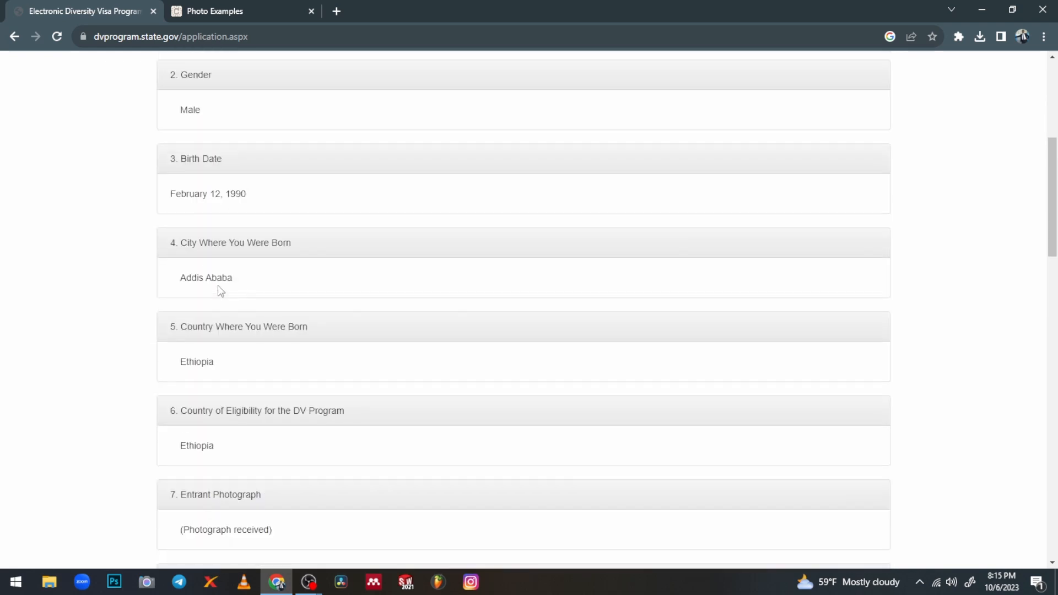
{"action": "scroll", "coordinate": [200, 281], "scroll_direction": "down", "scroll_amount": 3}
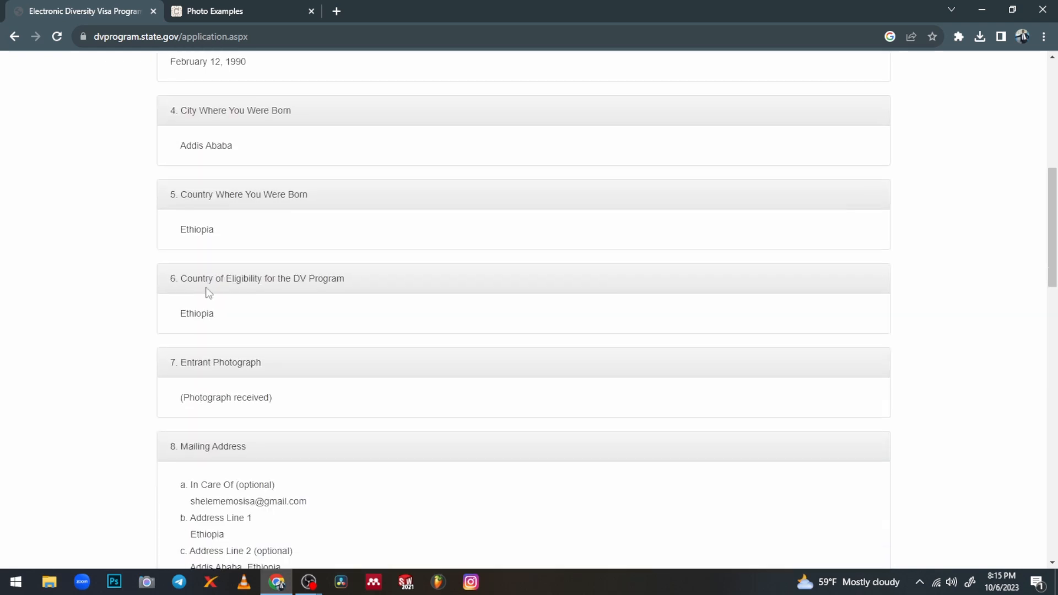
{"action": "scroll", "coordinate": [208, 297], "scroll_direction": "down", "scroll_amount": 8}
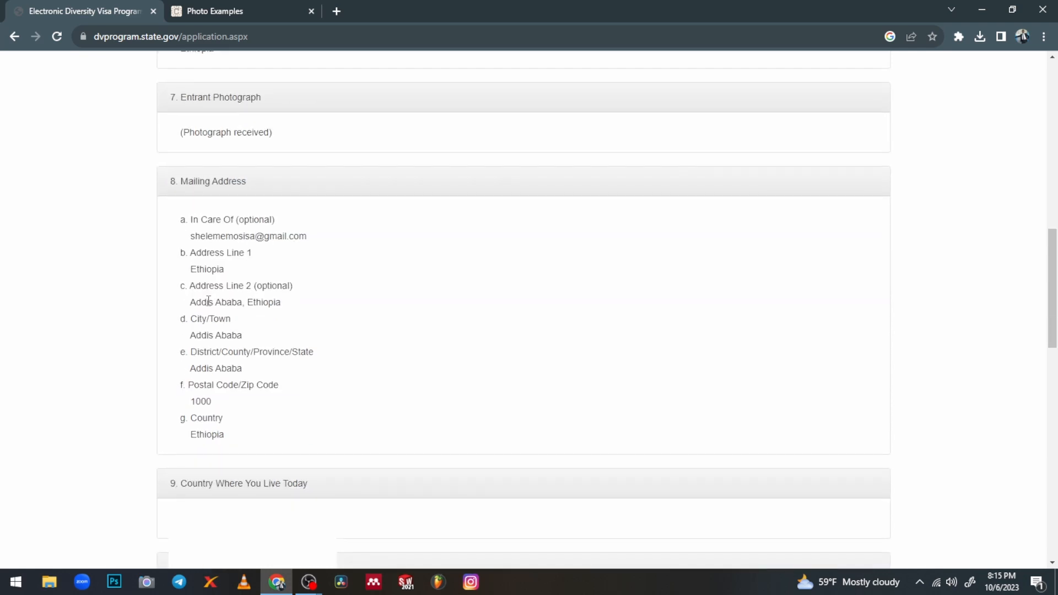
{"action": "scroll", "coordinate": [208, 301], "scroll_direction": "down", "scroll_amount": 10}
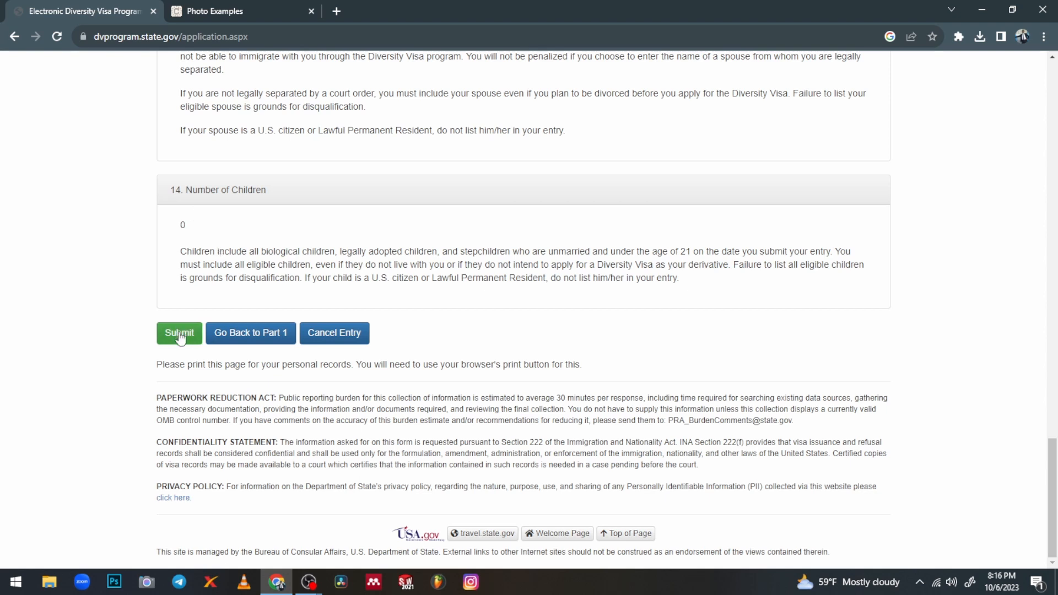
Submit the DV-2025 entry and highlight the confirmation number to record it
{"action": "left_click", "coordinate": [180, 336]}
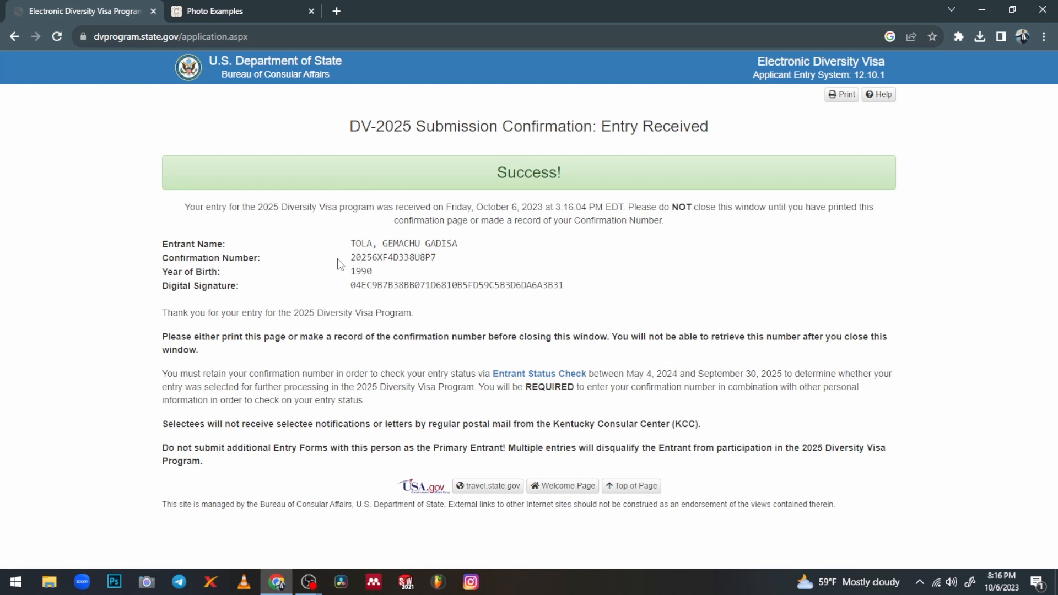
{"action": "left_click_drag", "start_coordinate": [354, 260], "coordinate": [384, 272]}
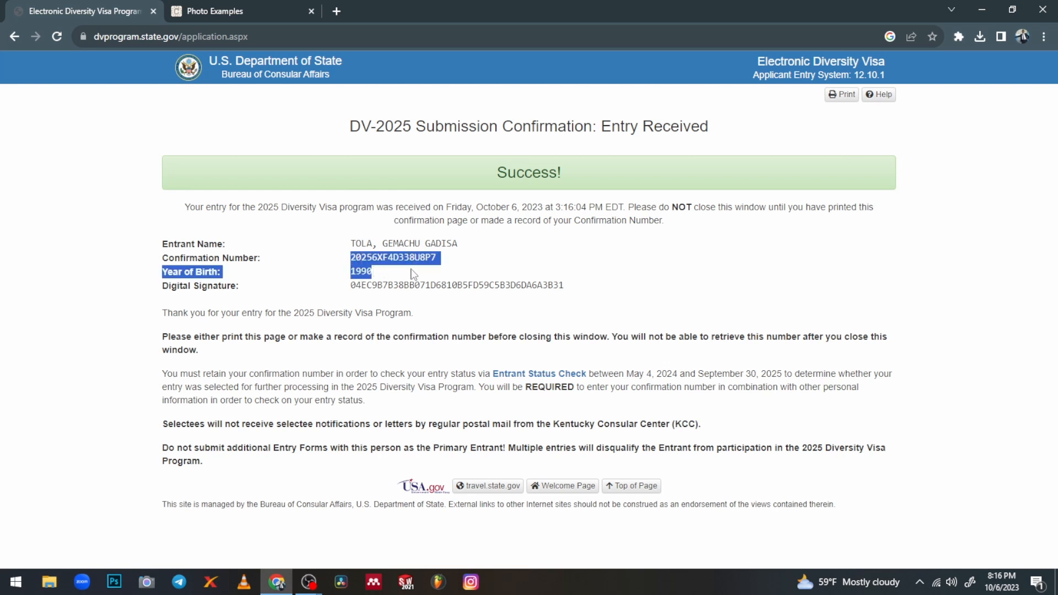
{"action": "left_click", "coordinate": [379, 286]}
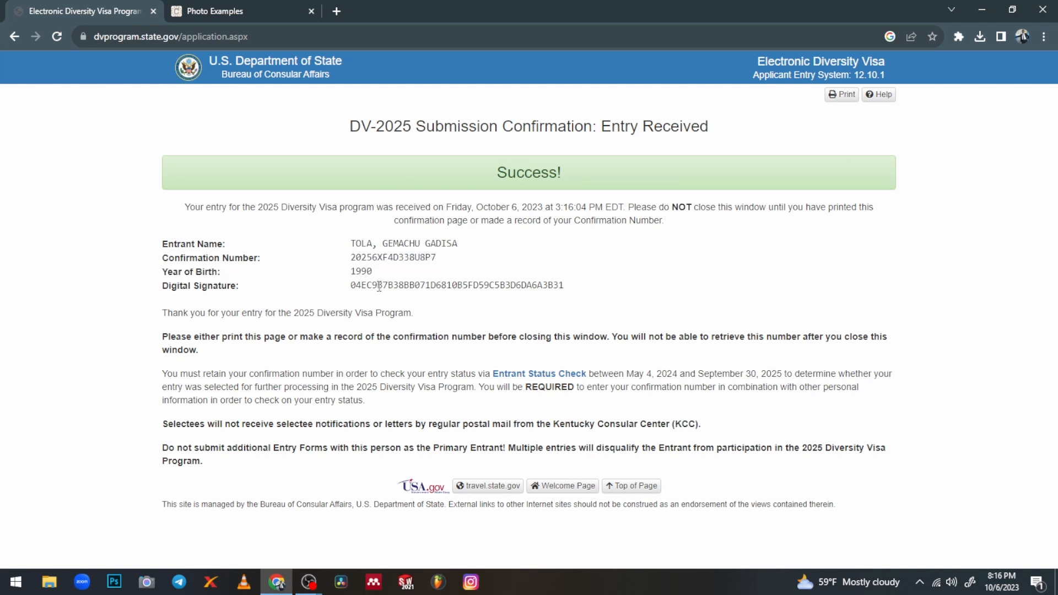
Highlight the digital signature value on the confirmation page to record it
{"action": "left_click_drag", "start_coordinate": [351, 287], "coordinate": [571, 300]}
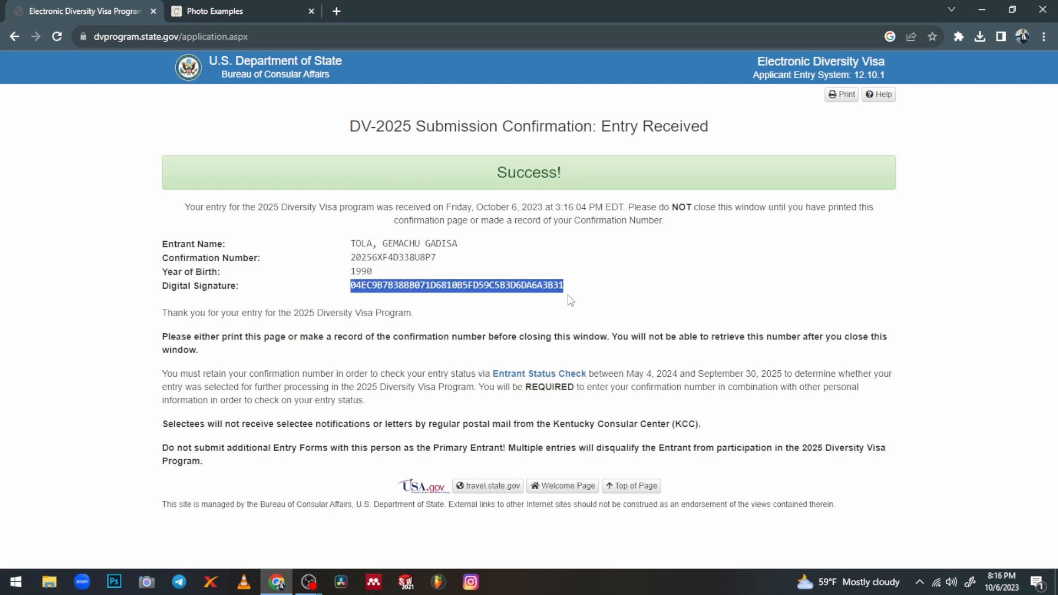
{"action": "left_click", "coordinate": [433, 263]}
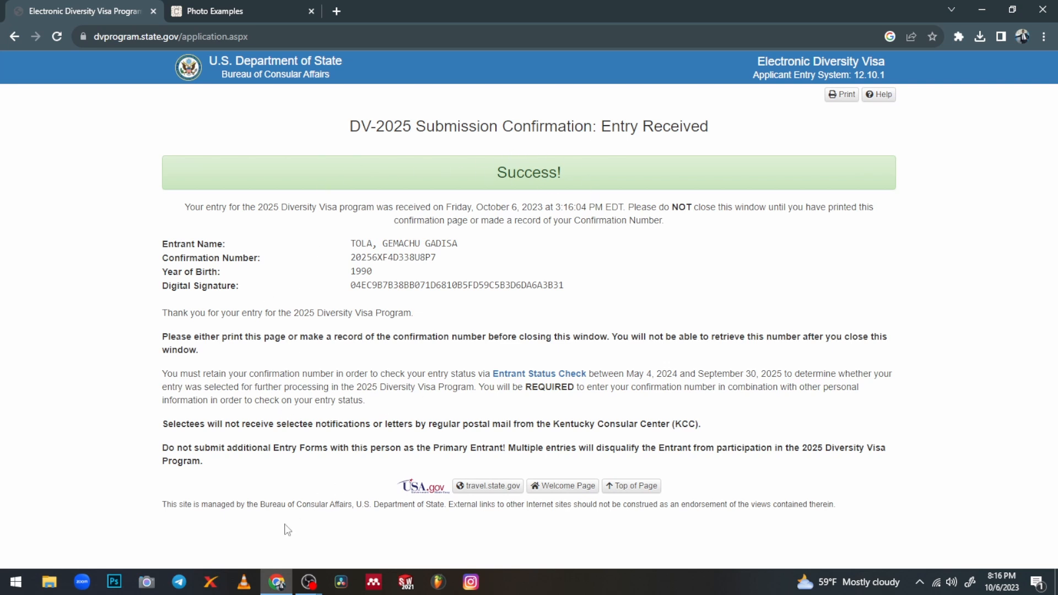
{"action": "mouse_move", "coordinate": [278, 584]}
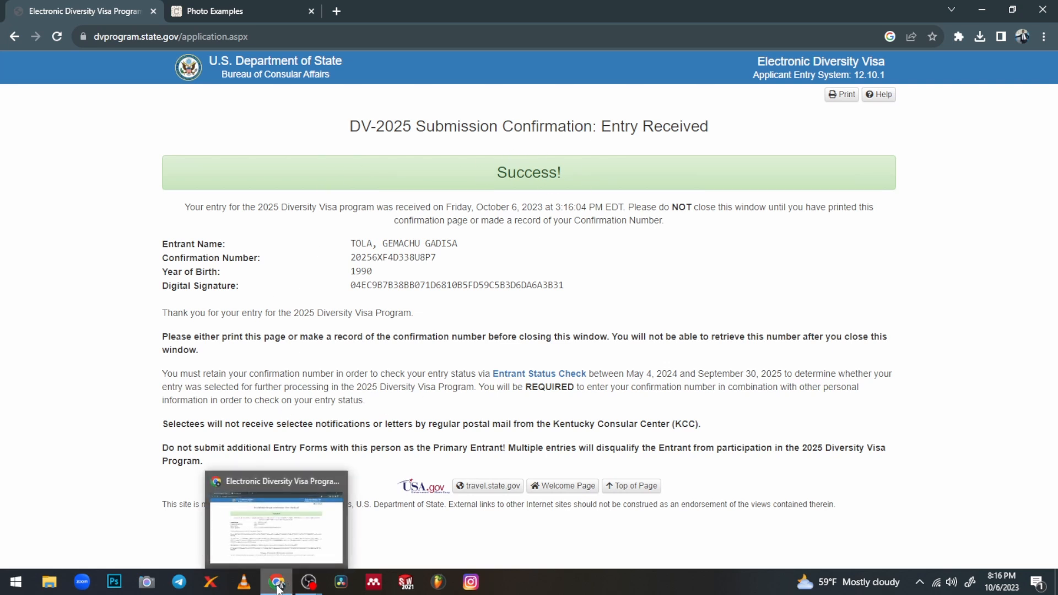